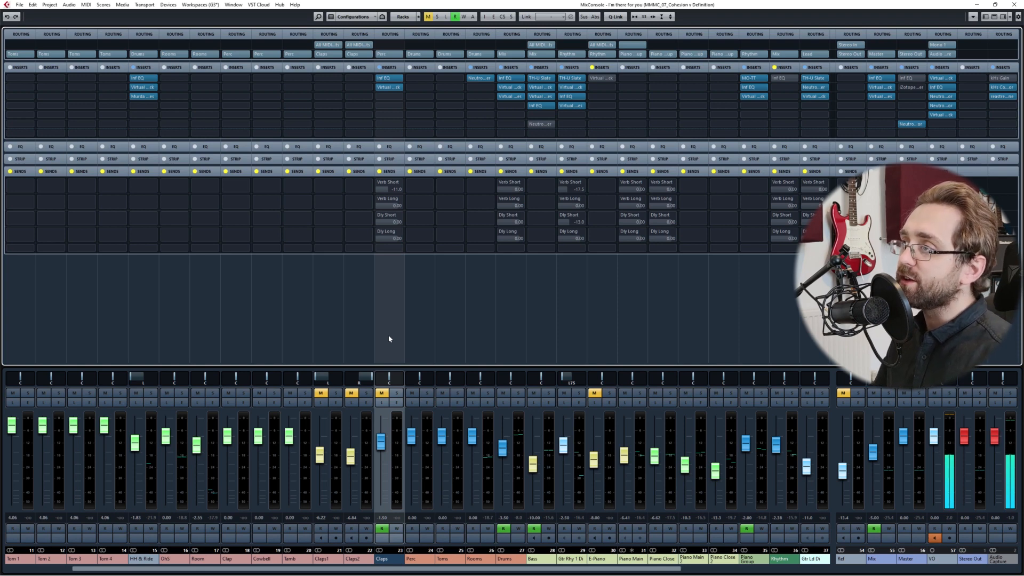
Bypass the Inf EQ and Virtual Mix Rack inserts on the Claps channel and unmute it to hear it in the mix.
left_click(378, 79)
left_click(378, 88)
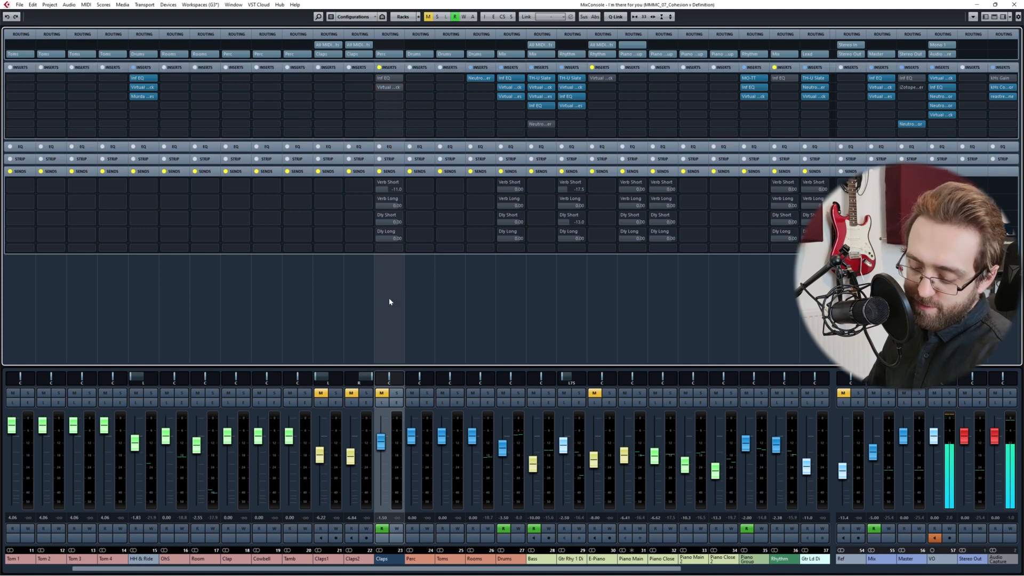
key("m")
key("space")
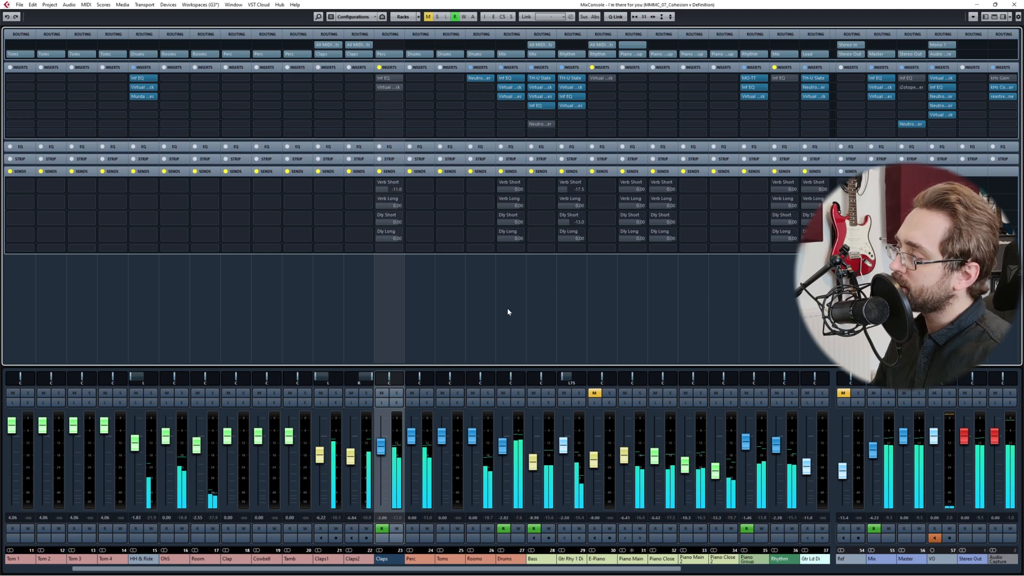
key("space")
Solo the VO and Drums channels and play back the drums.
left_click(949, 393)
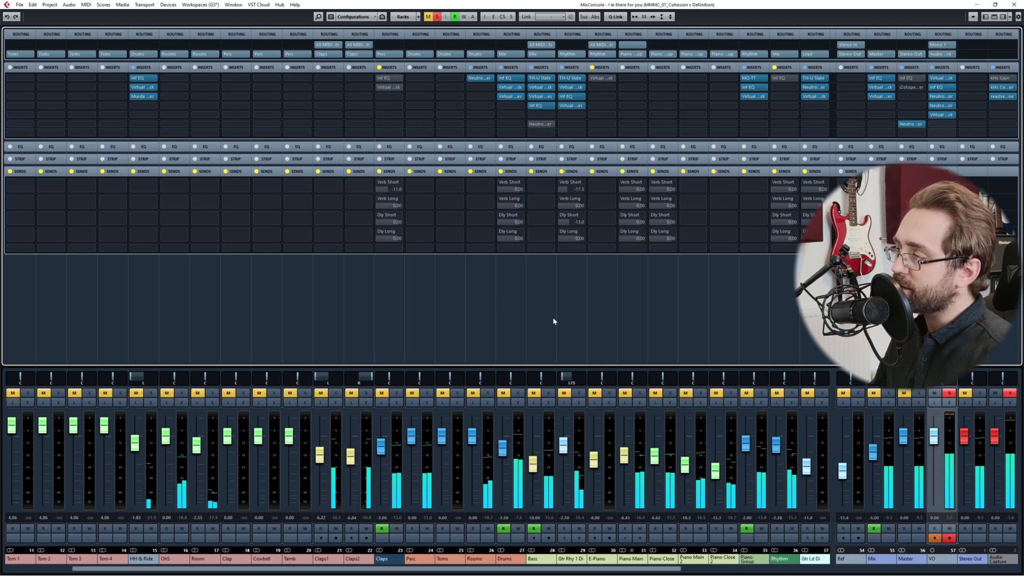
left_click(505, 325)
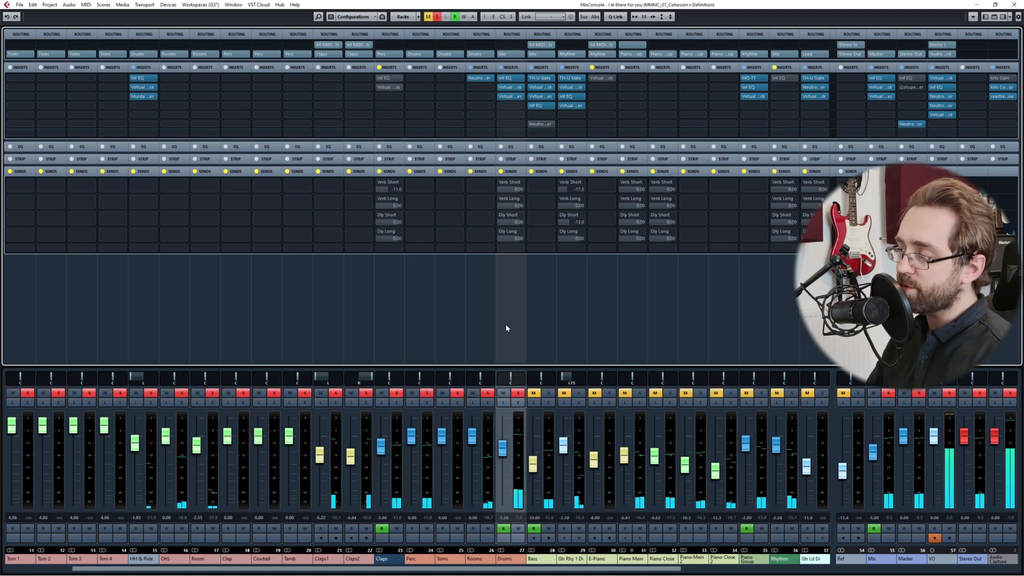
key("space")
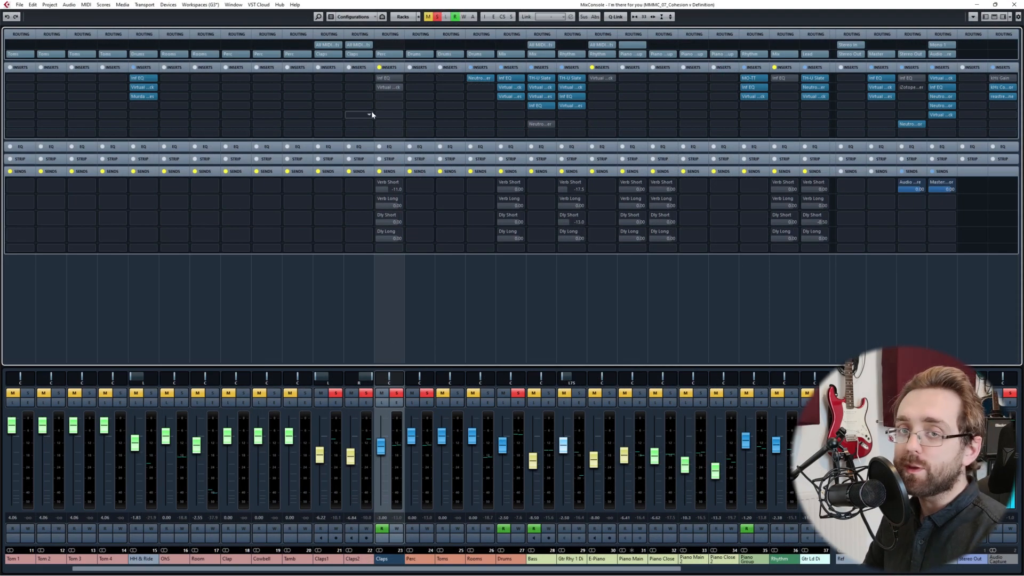
Examine the Claps channel's Inf EQ filters and its Virtual Mix Rack modules while playing the claps.
left_click(392, 77)
left_click_drag(678, 361, 475, 299)
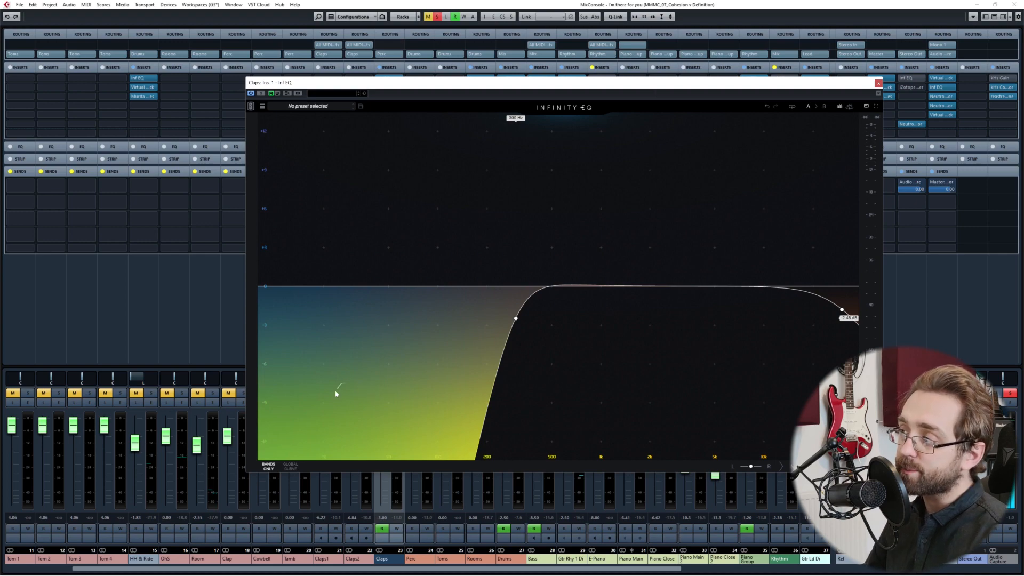
left_click_drag(746, 369, 853, 300)
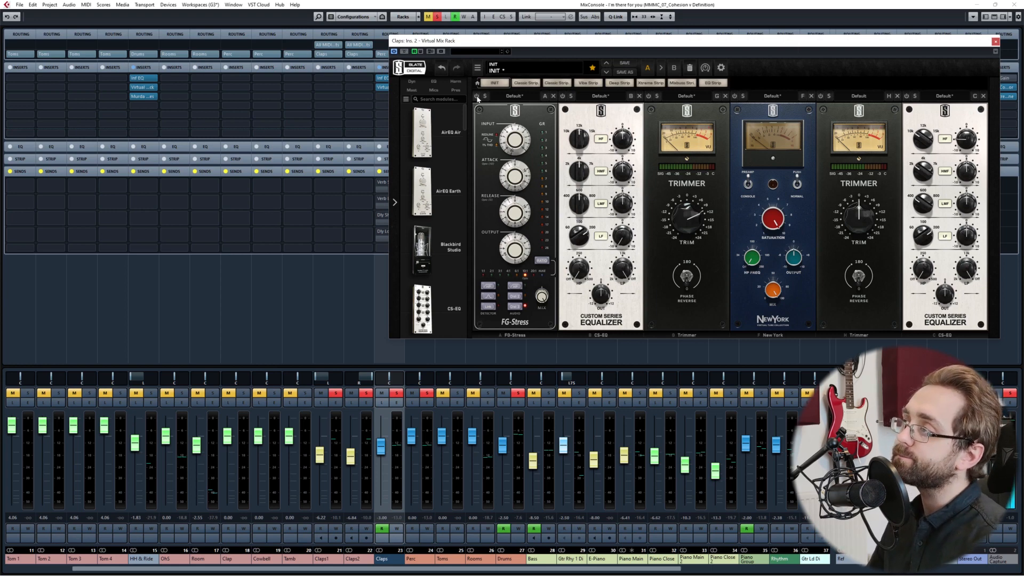
key("space")
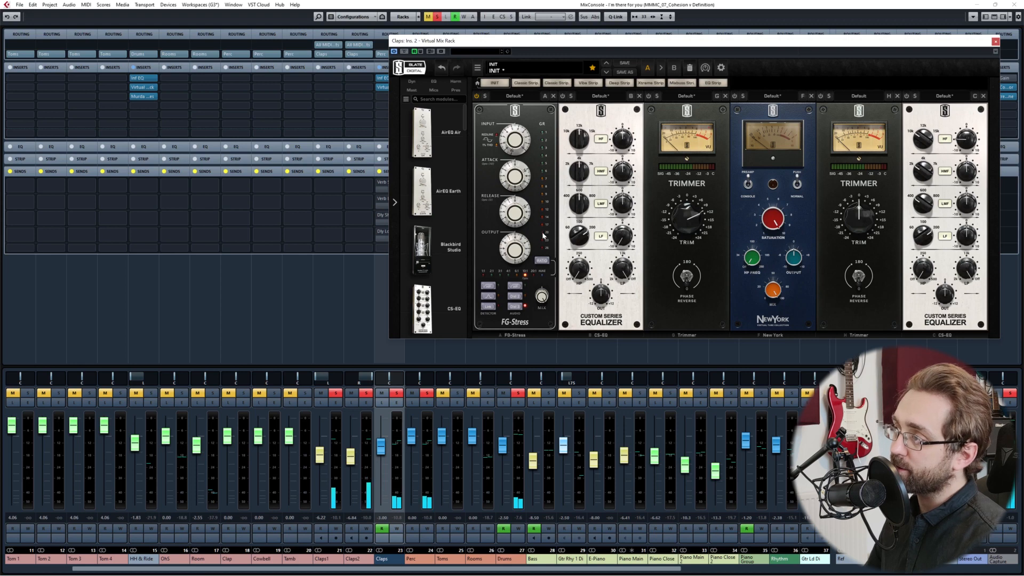
mouse_move(510, 176)
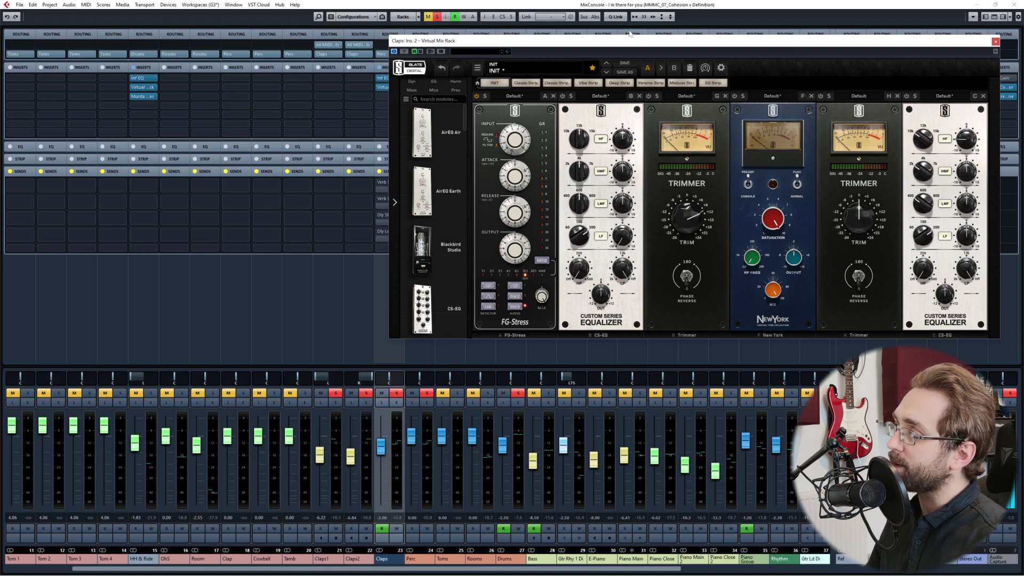
Remove the second Trimmer module, located between New York and the last CS-EQ, from the Claps channel's Virtual Mix Rack.
left_click_drag(636, 44, 476, 25)
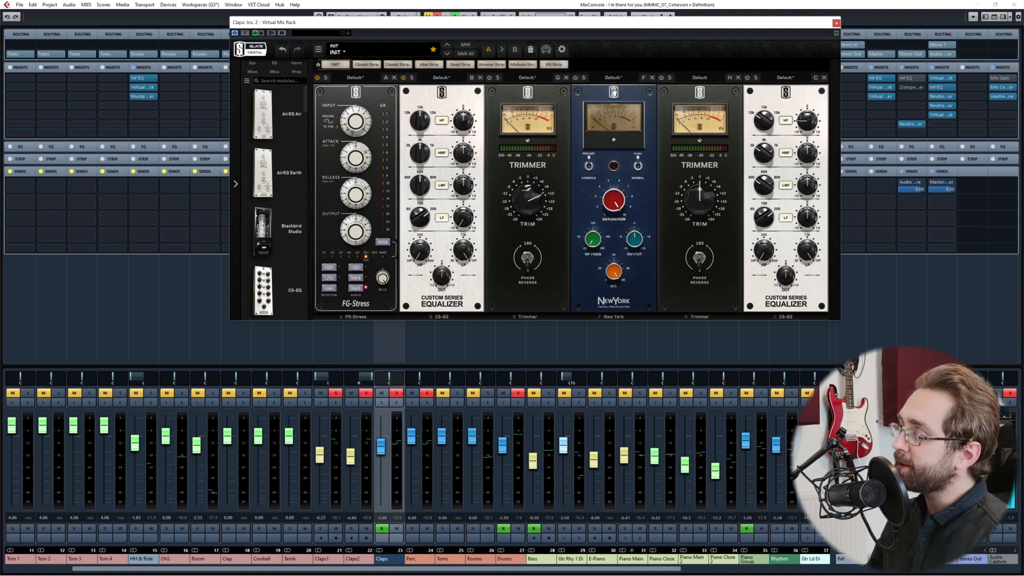
left_click_drag(768, 98, 784, 96)
left_click_drag(668, 173, 1005, 226)
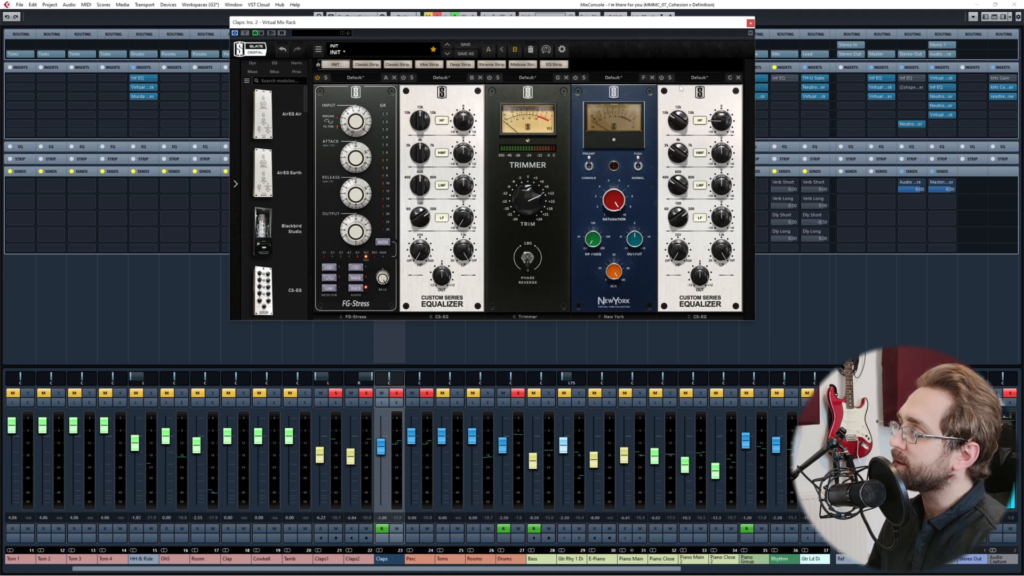
Try out the New York module and power on the Trimmer module in setting B of the Claps channel's rack.
left_click(575, 78)
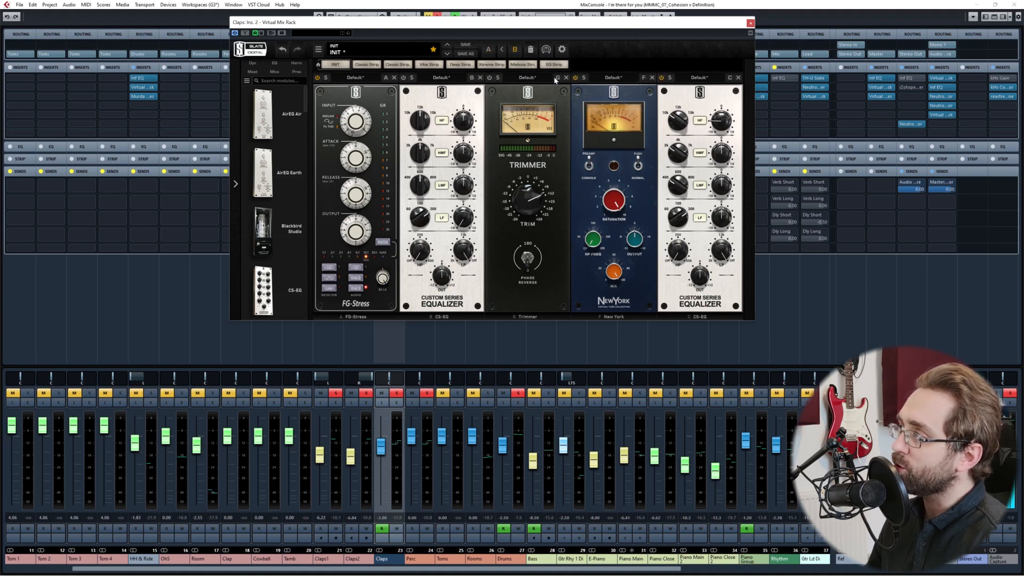
left_click(490, 78)
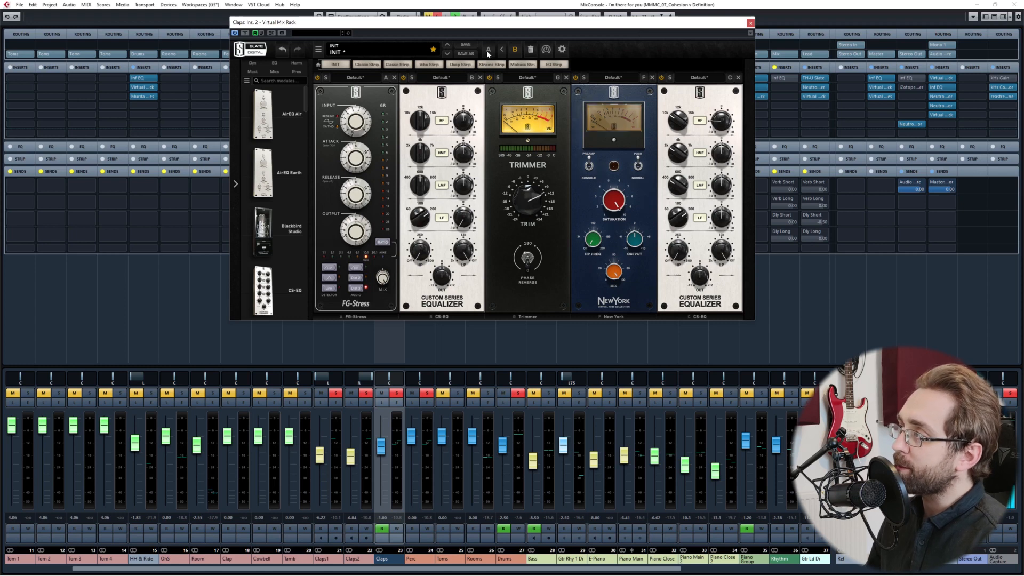
left_click_drag(449, 97, 444, 96)
mouse_move(462, 224)
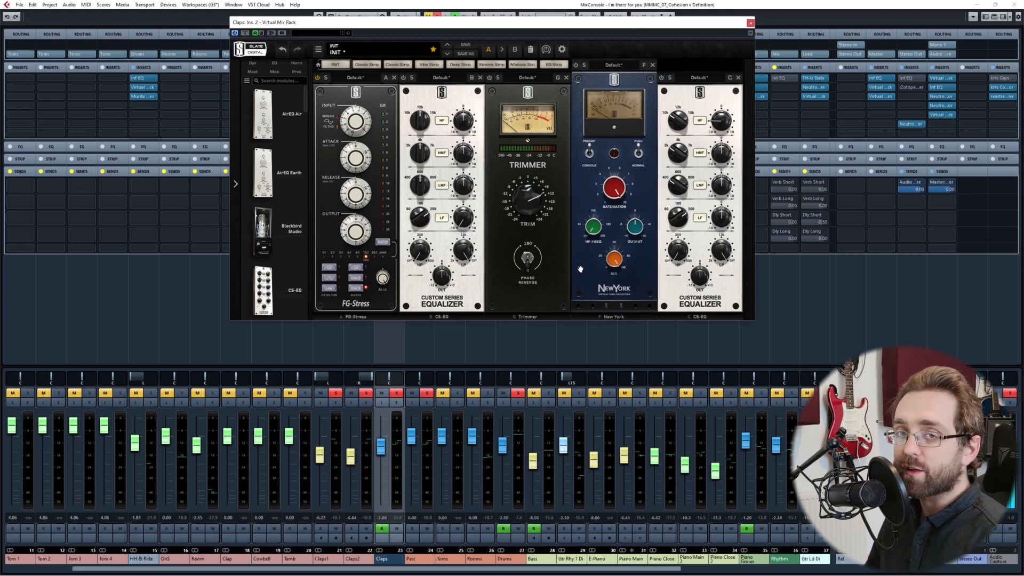
mouse_move(580, 281)
left_mouse_down()
mouse_move(582, 267)
mouse_move(581, 278)
left_mouse_up()
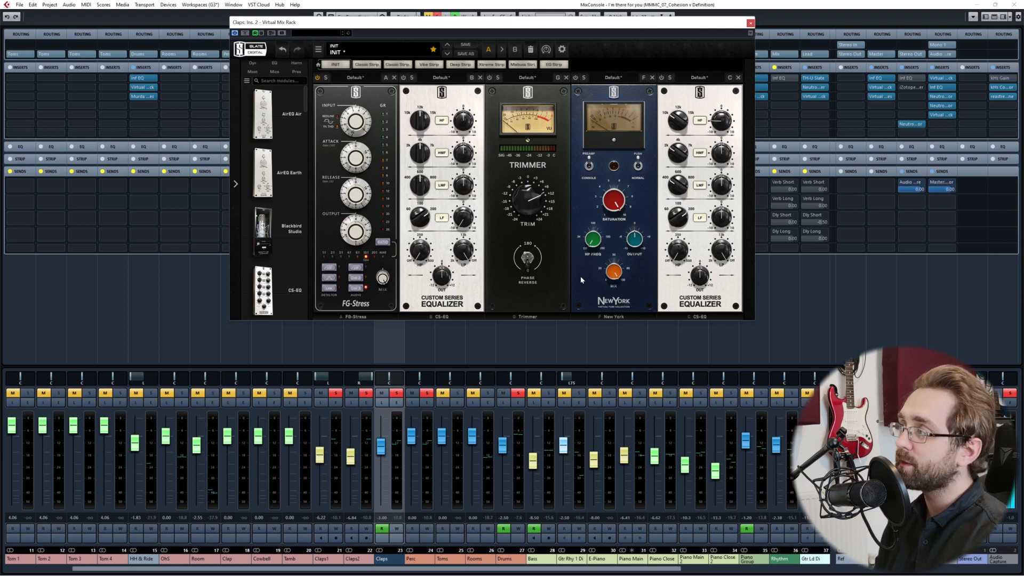
mouse_move(456, 235)
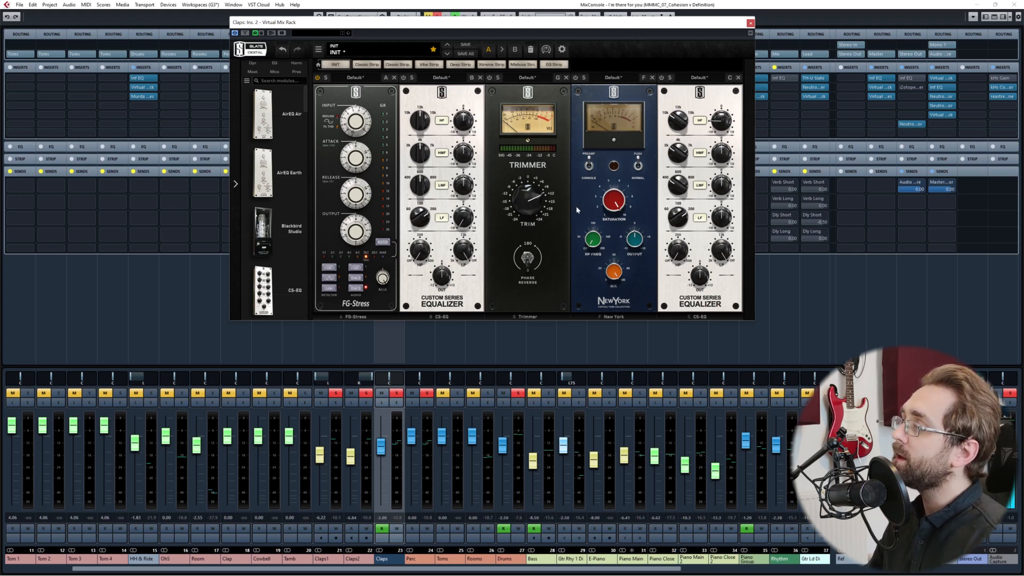
mouse_move(533, 195)
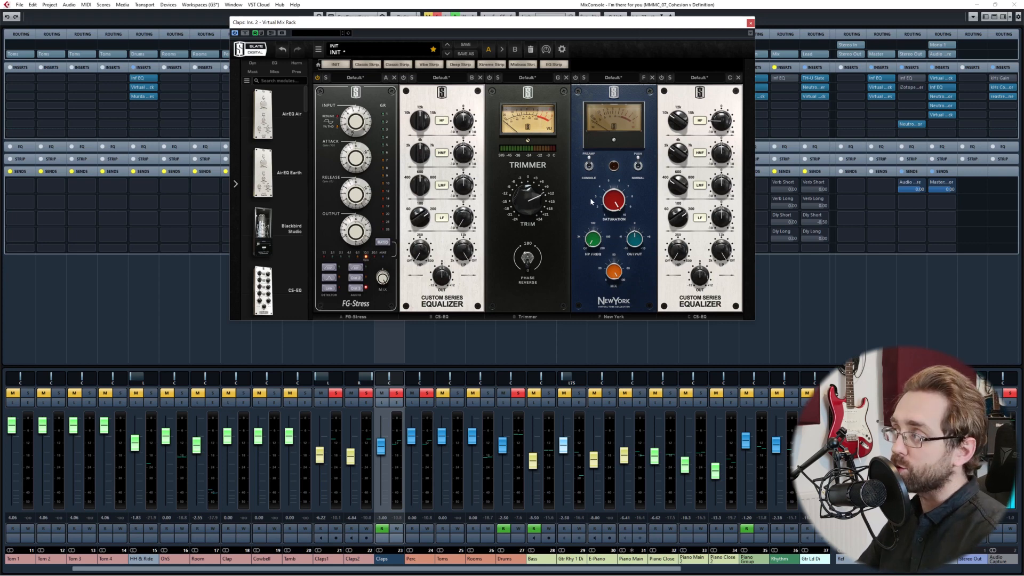
mouse_move(616, 202)
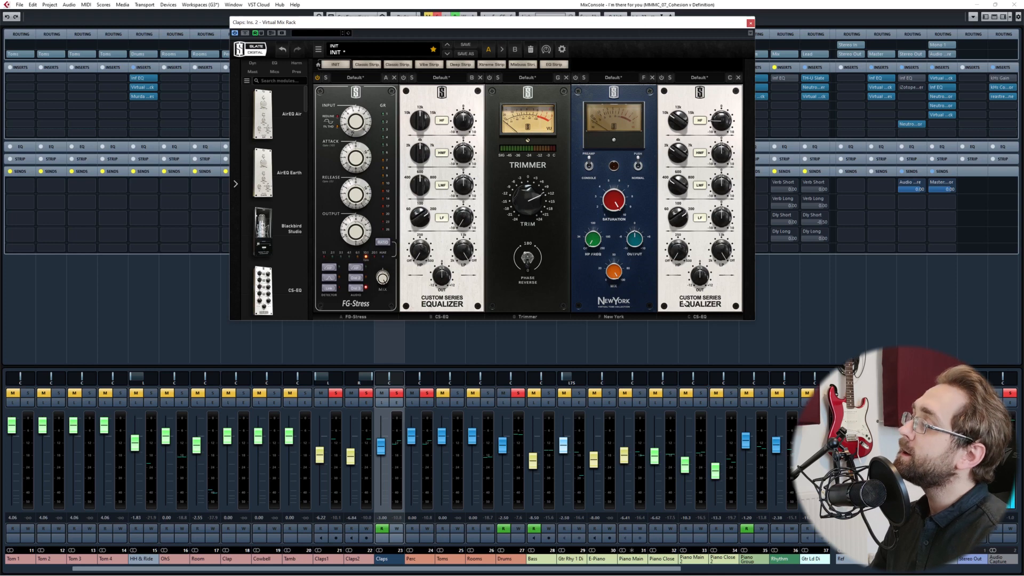
left_click_drag(720, 287, 732, 274)
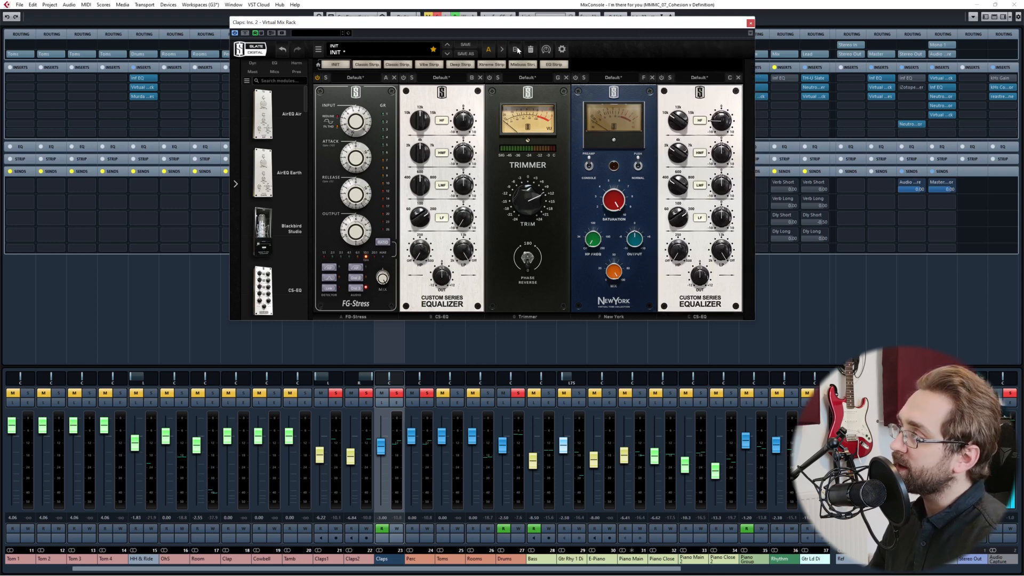
Power on the last CS-EQ in the rack's setting B and compare settings A and B on the claps, ending on B.
left_click(661, 78)
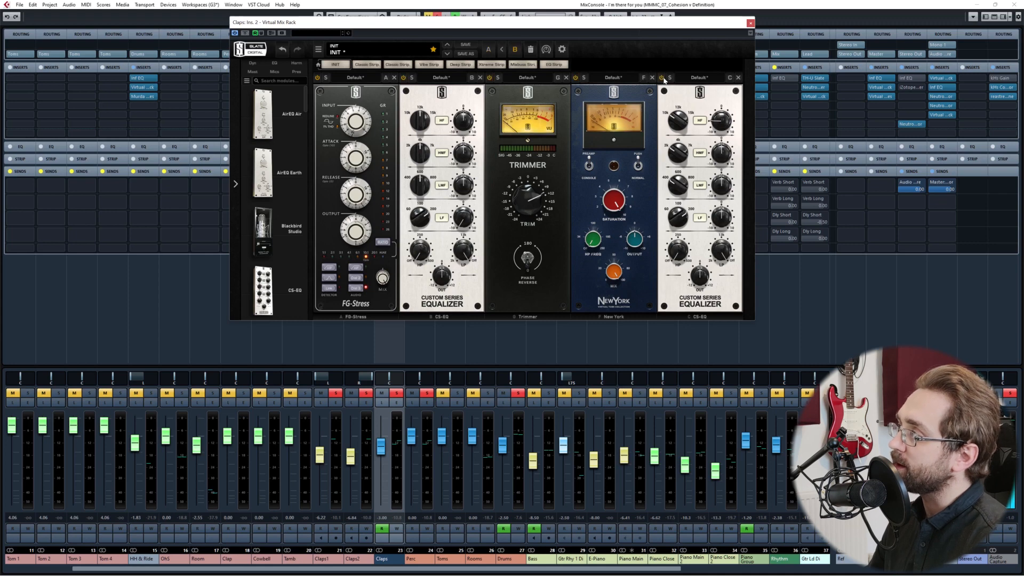
left_click(489, 49)
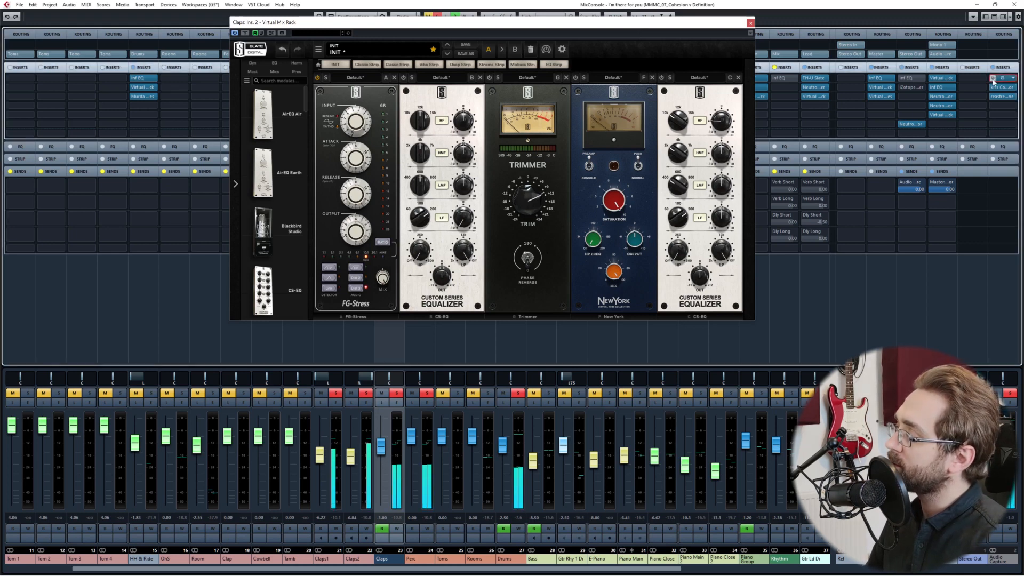
left_click(515, 50)
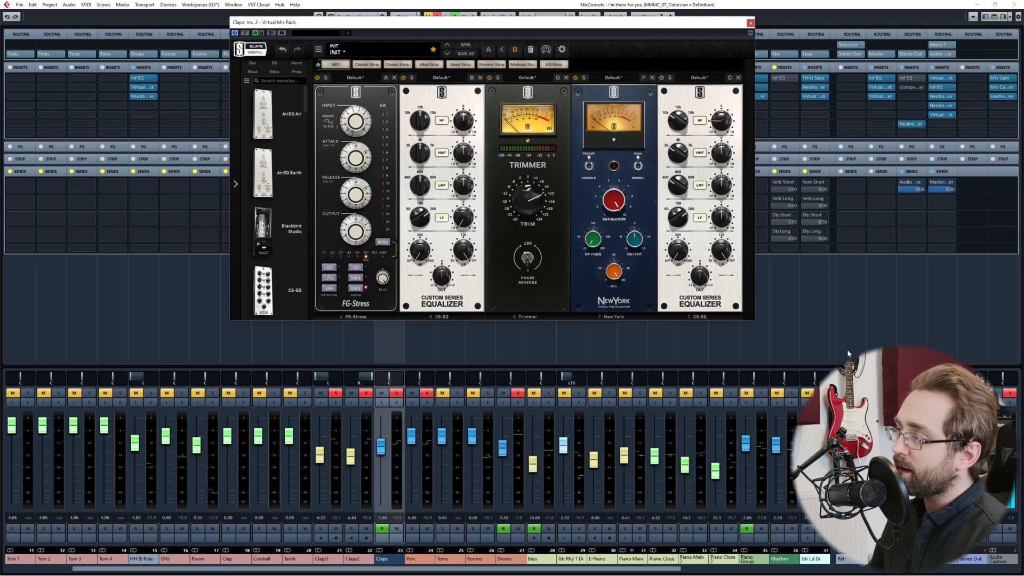
Take the Claps and VO channels out of solo and play the full mix with the Claps rack window open.
left_click(393, 342)
key("s")
left_click(948, 331)
key("s")
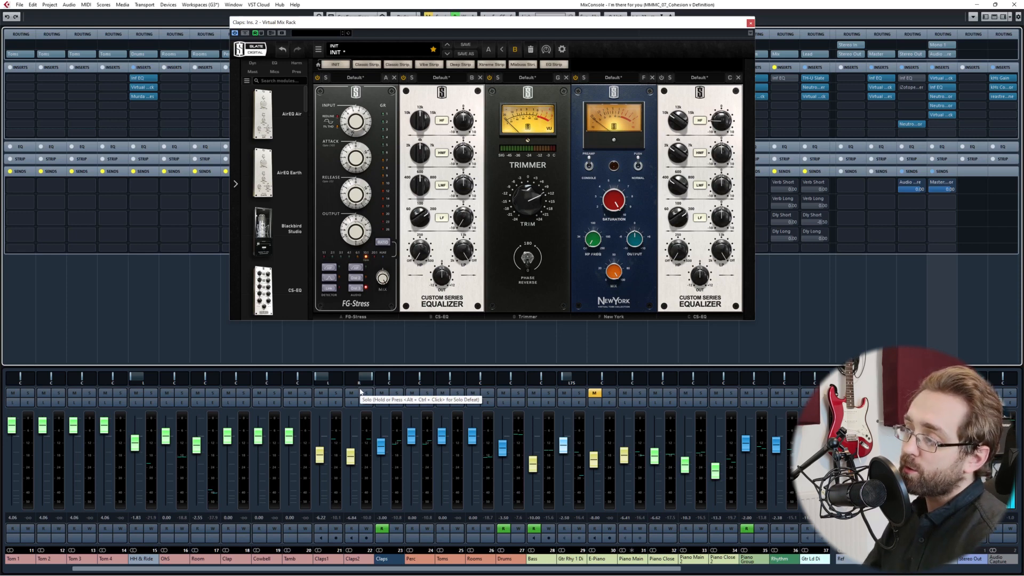
left_click(392, 341)
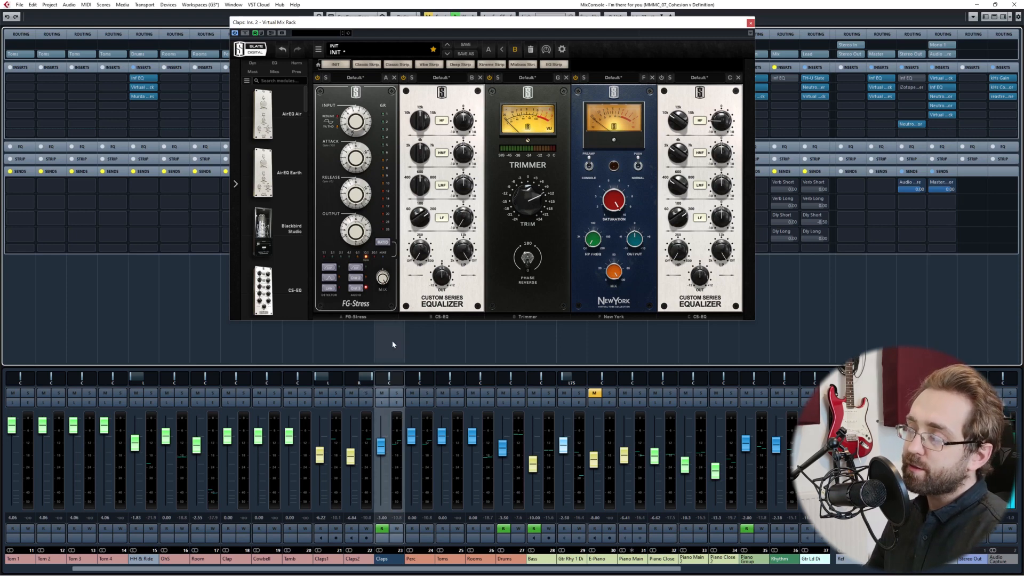
left_click_drag(501, 25, 560, 50)
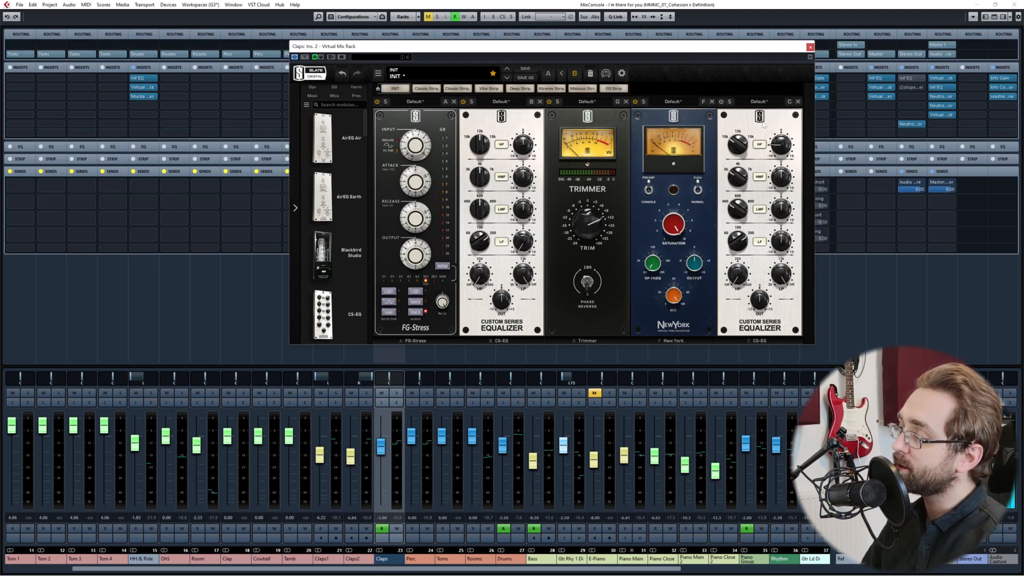
key("space")
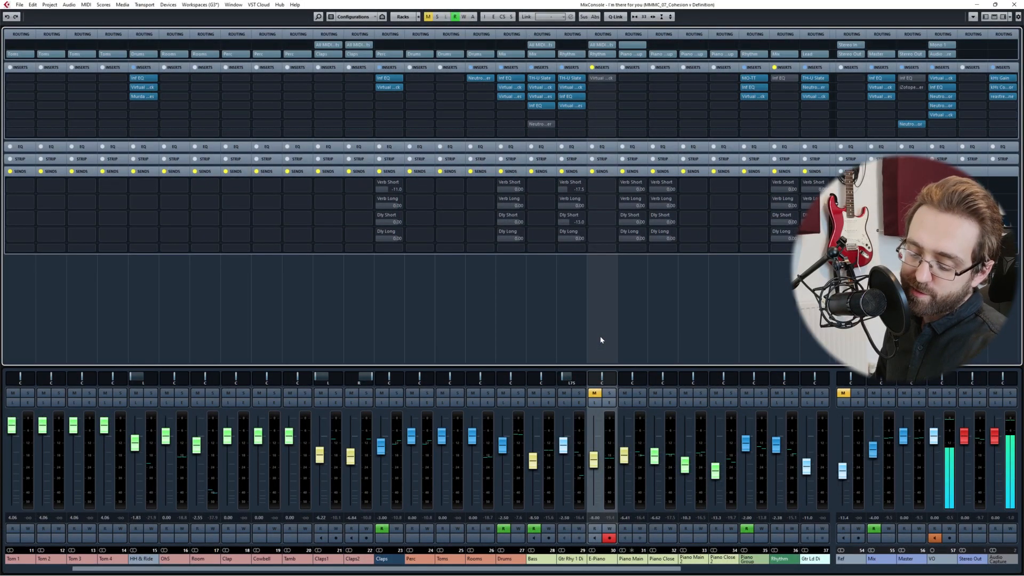
Unmute the E-Piano channel, audition it in solo and take it out of solo again.
key("m")
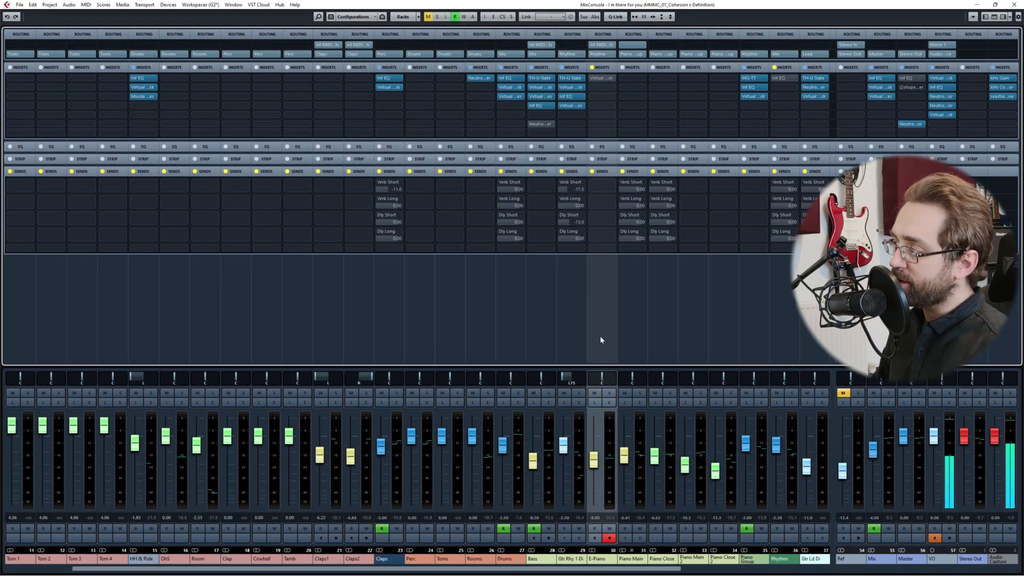
key("s")
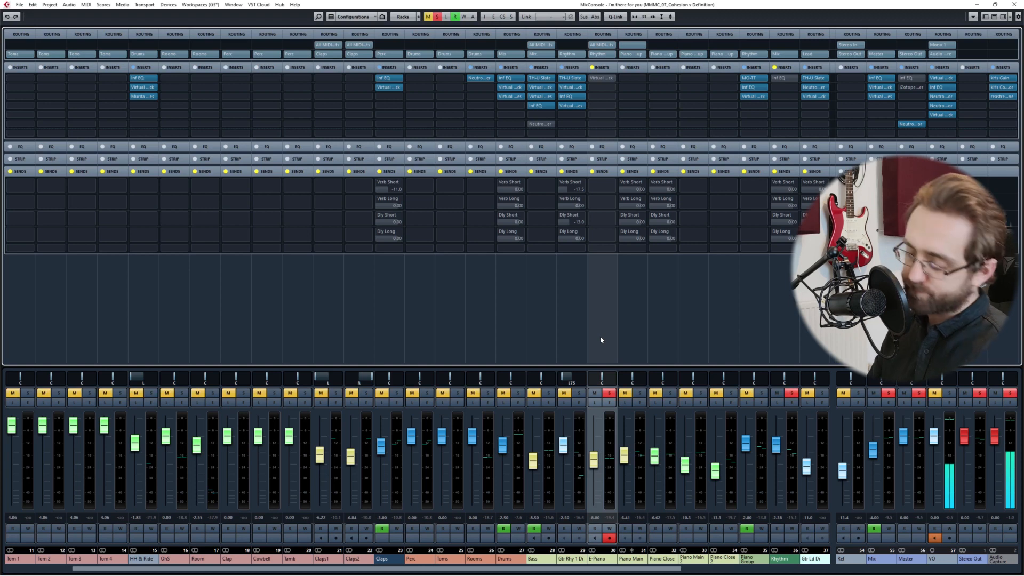
key("space")
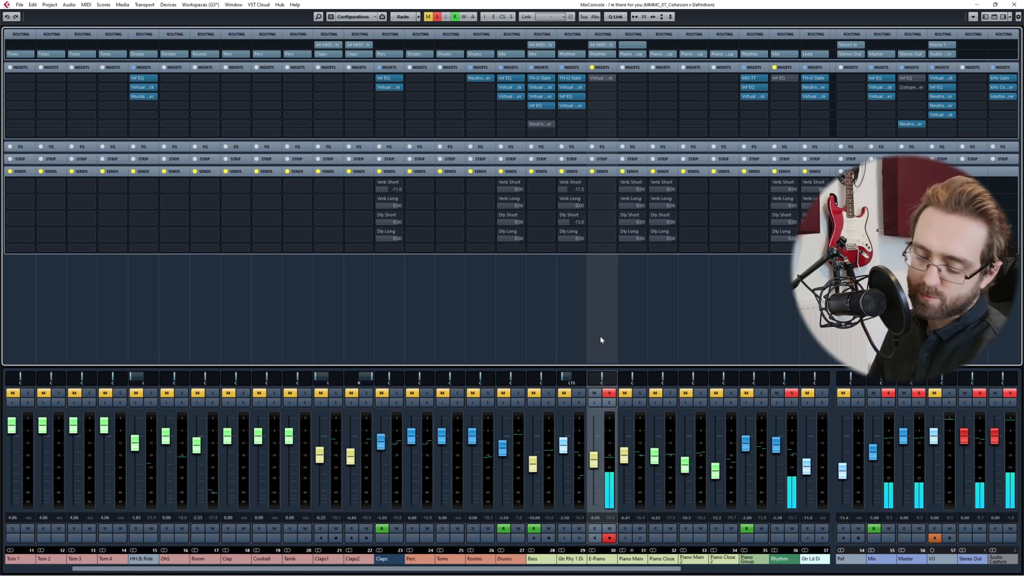
key("s")
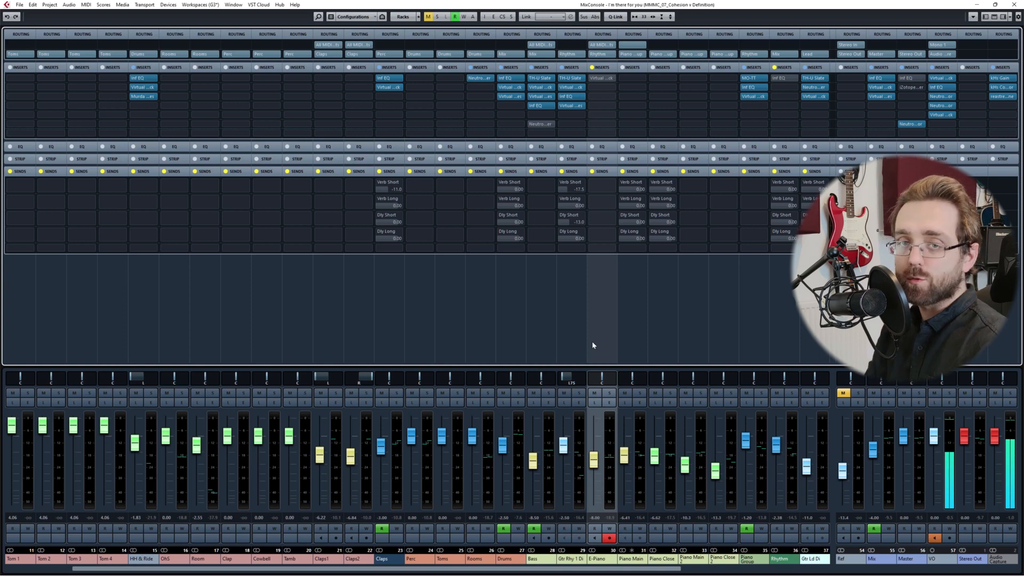
Activate and open the Virtual Mix Rack insert on the E-Piano channel, and power on its AirEQ Air module.
mouse_move(591, 81)
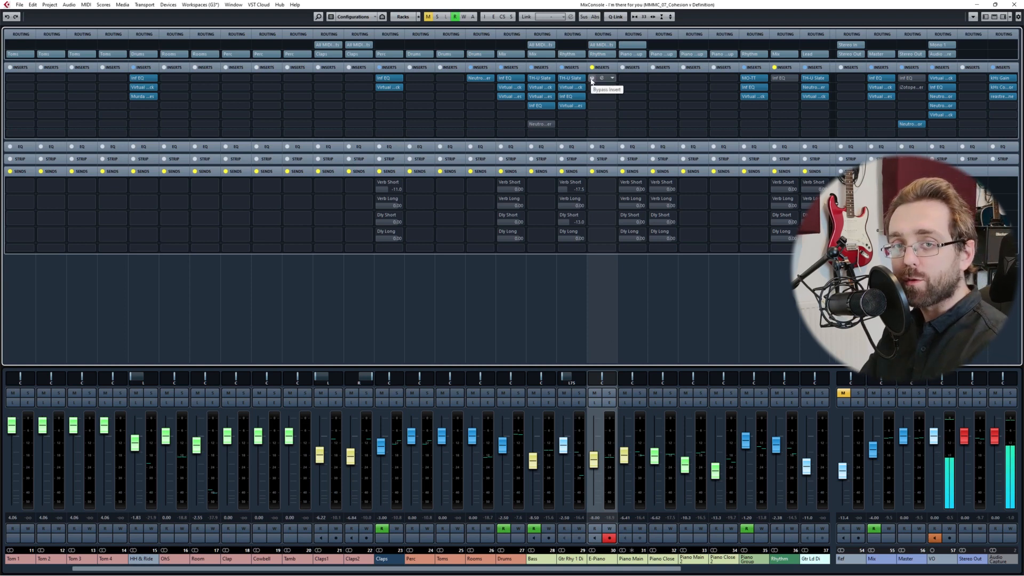
left_click(591, 80)
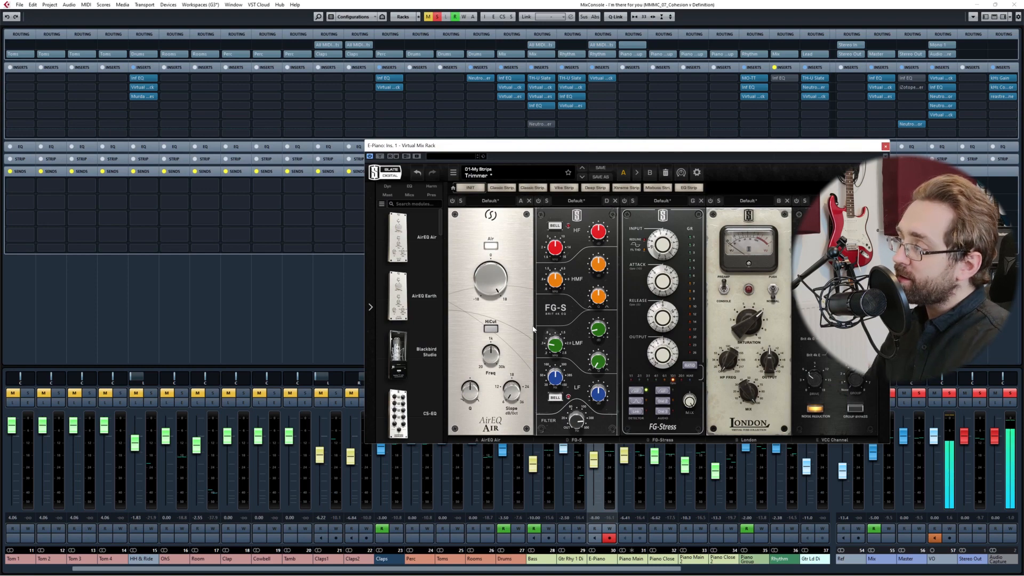
left_click_drag(648, 146, 531, 65)
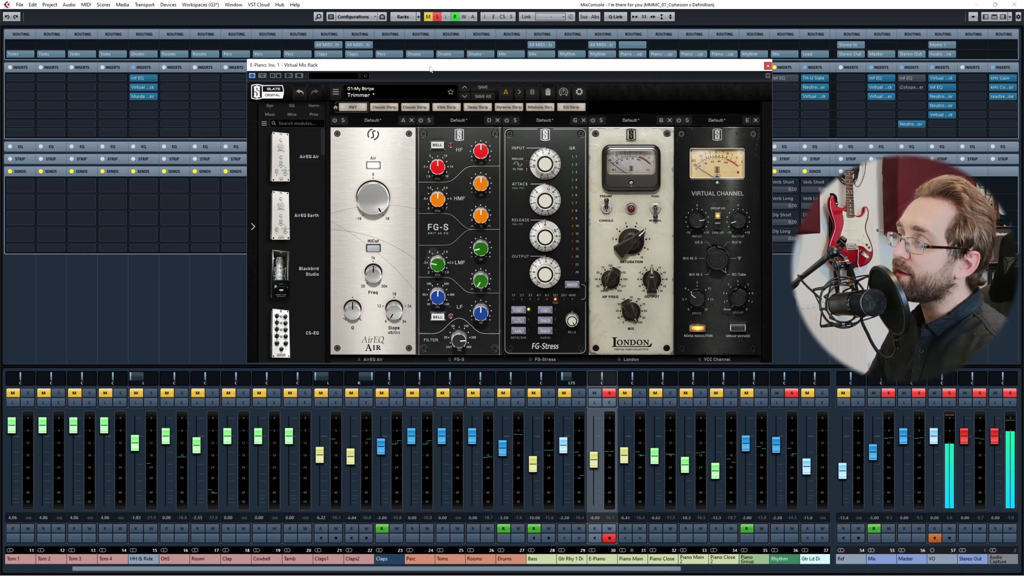
left_click_drag(430, 70, 441, 137)
mouse_move(392, 261)
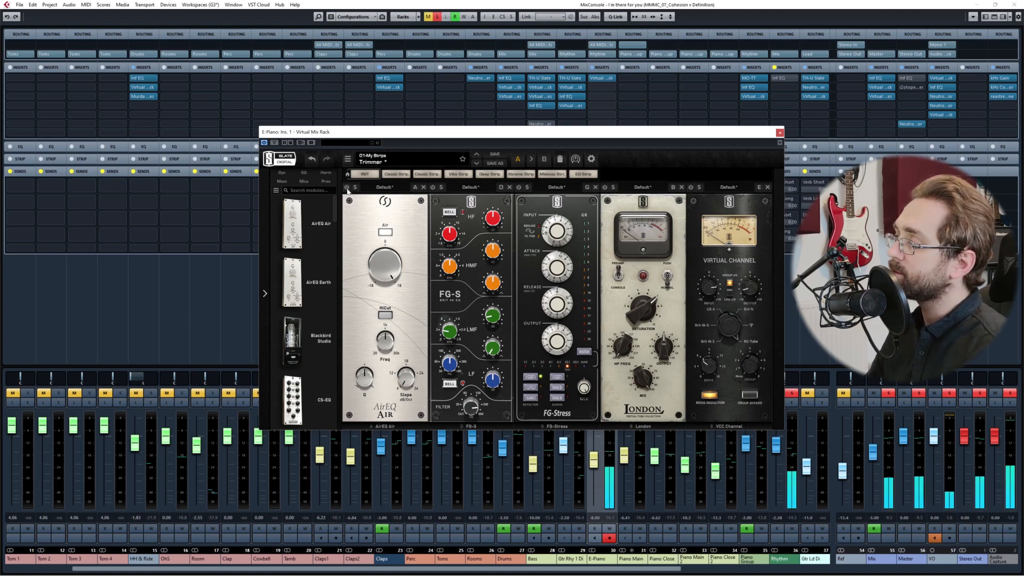
left_click_drag(382, 131, 272, 51)
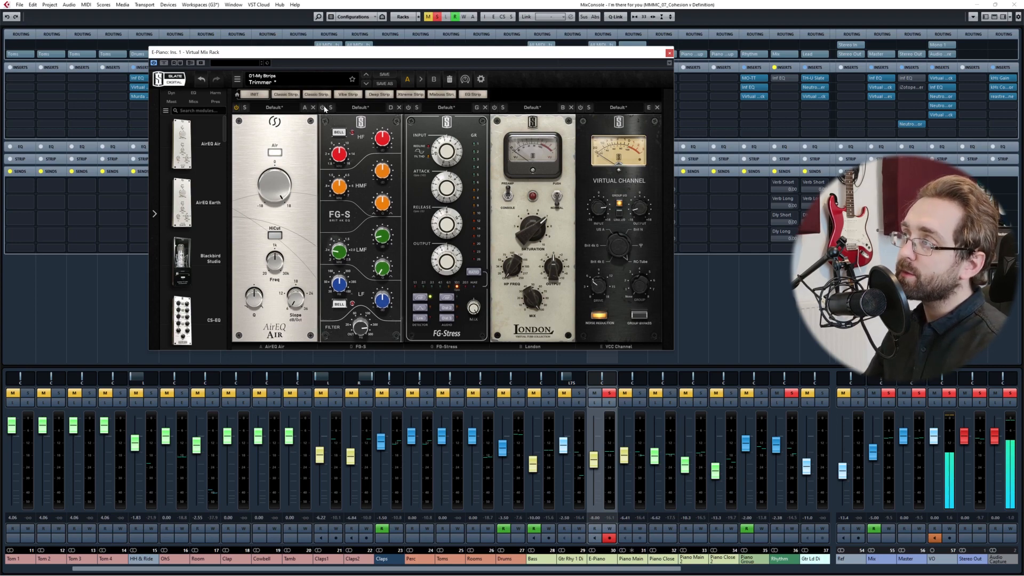
Power on the FG-S EQ module in the E-Piano rack and examine its filter, LMF and HMF settings.
mouse_move(364, 334)
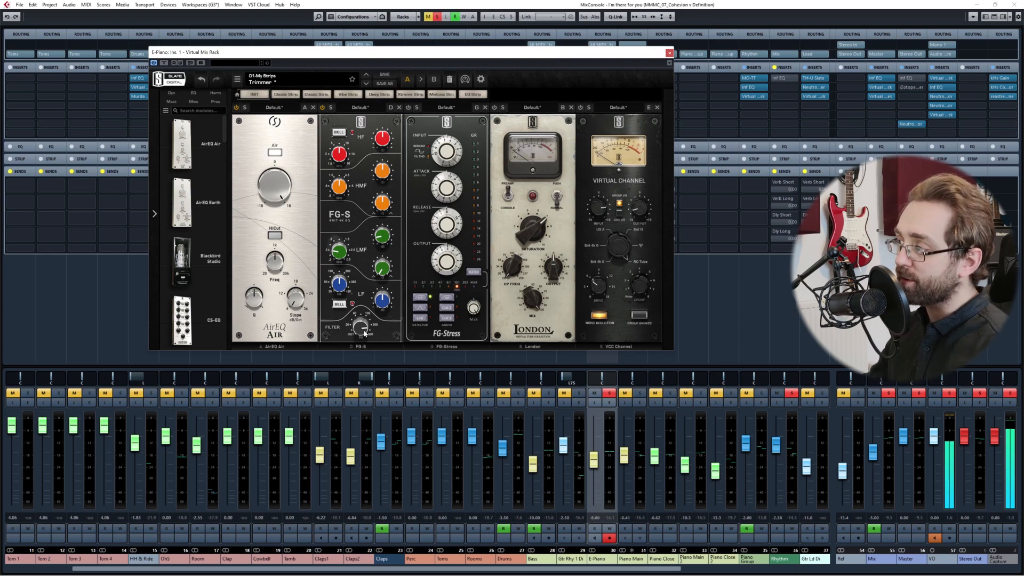
mouse_move(336, 251)
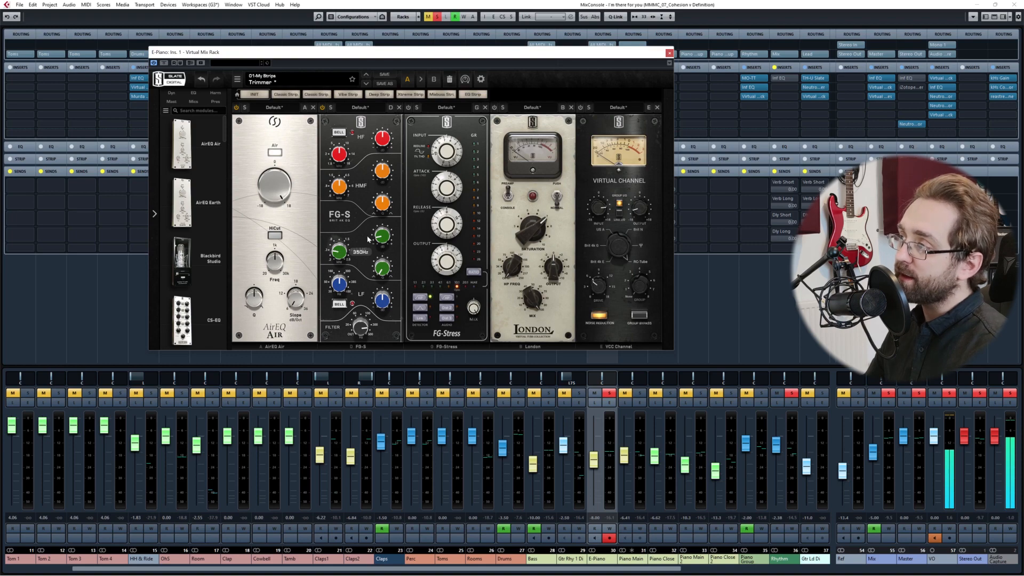
mouse_move(382, 240)
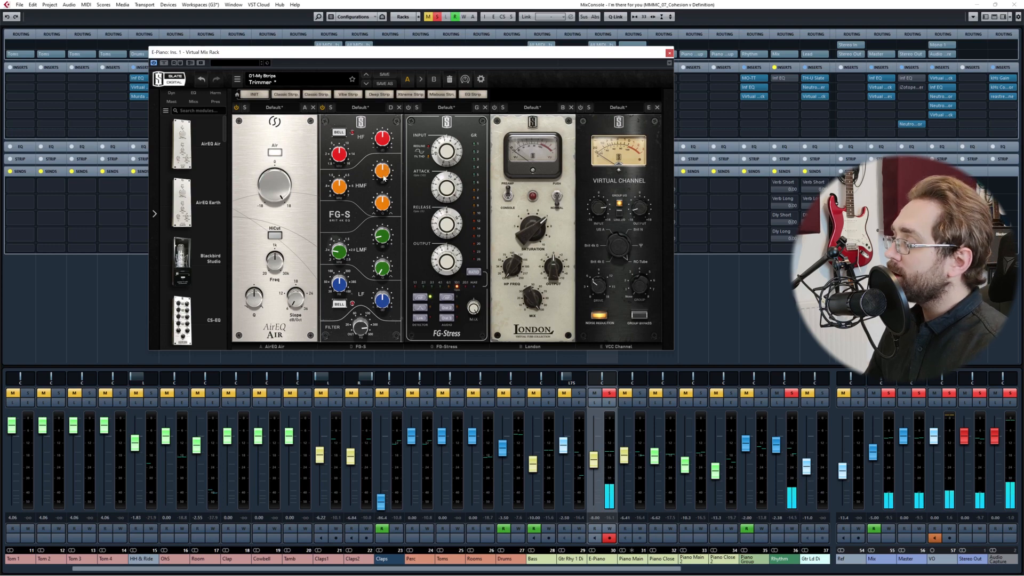
mouse_move(383, 178)
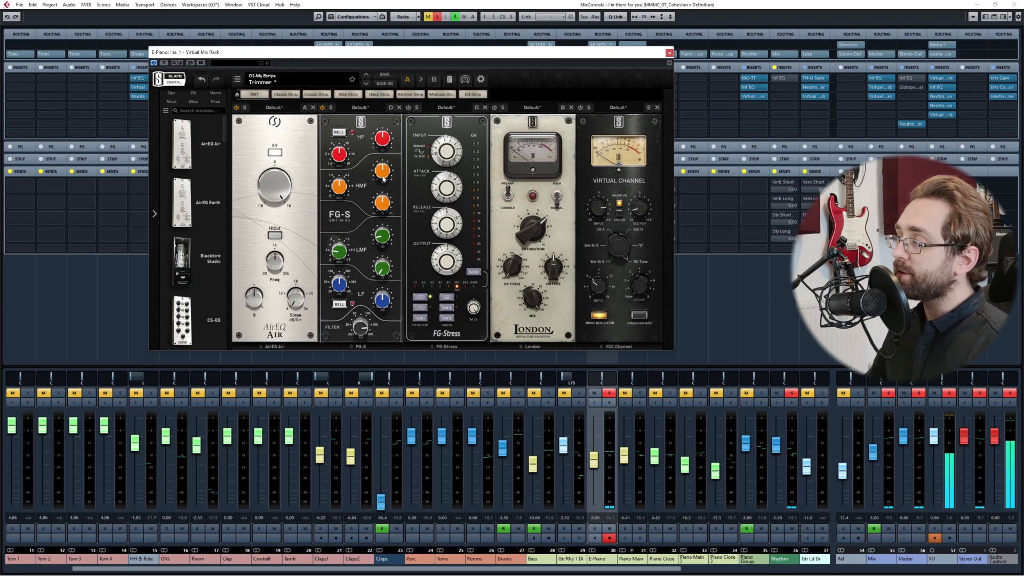
left_click(549, 394)
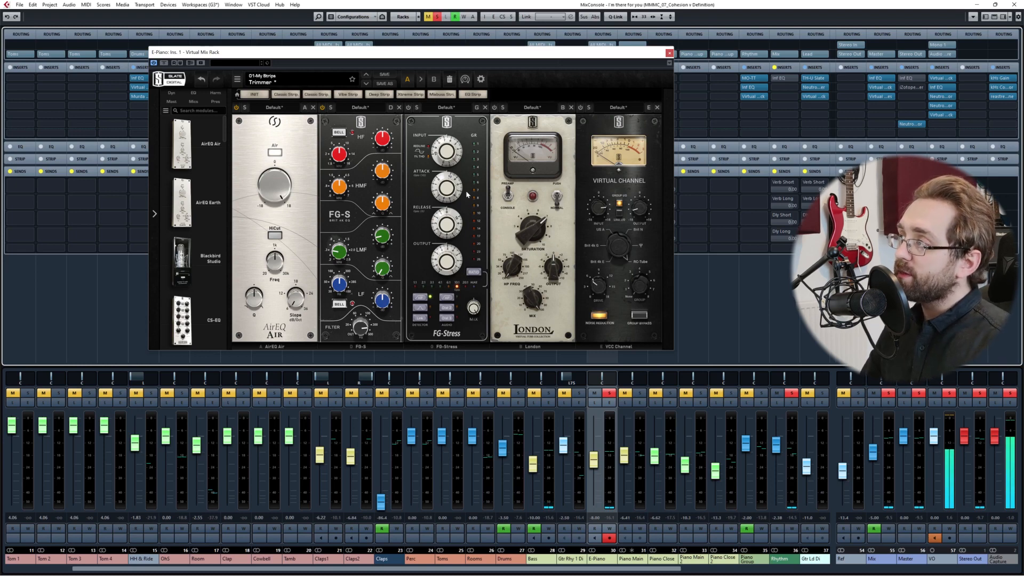
Power on the FG-Stress compressor, comparing the electric piano with and without it and leaving it on.
left_click(408, 108)
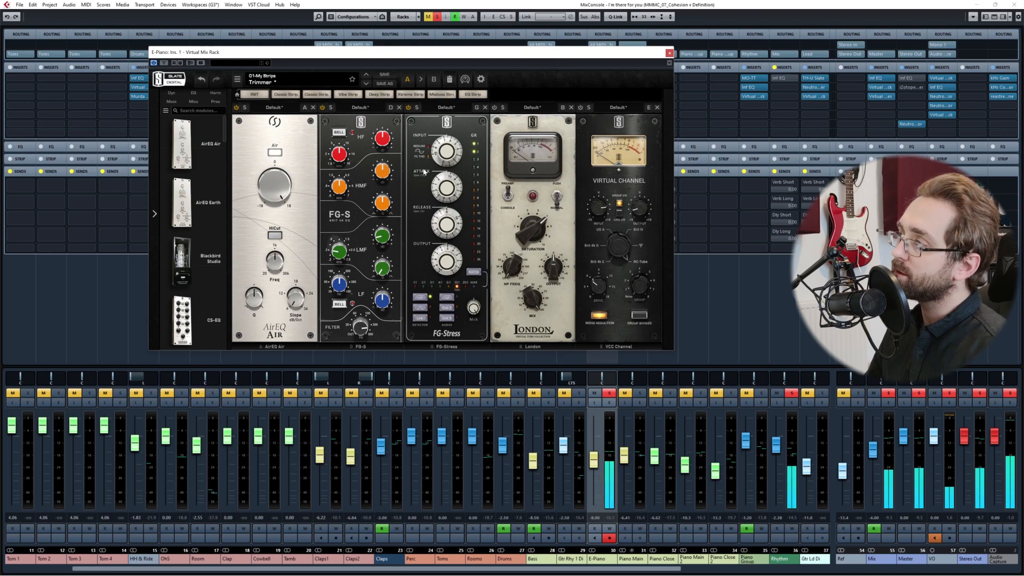
mouse_move(451, 173)
left_click(408, 108)
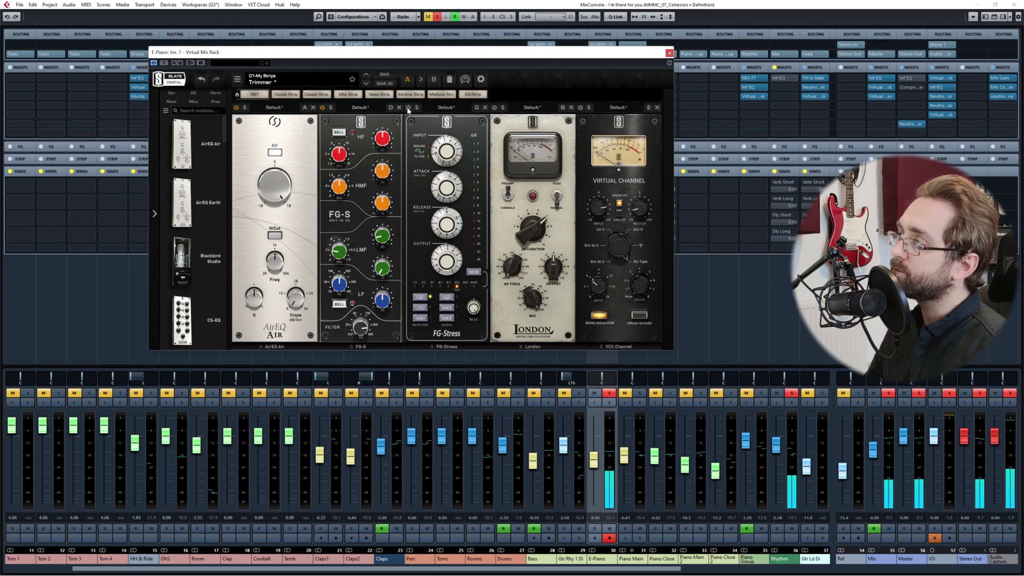
left_click(407, 109)
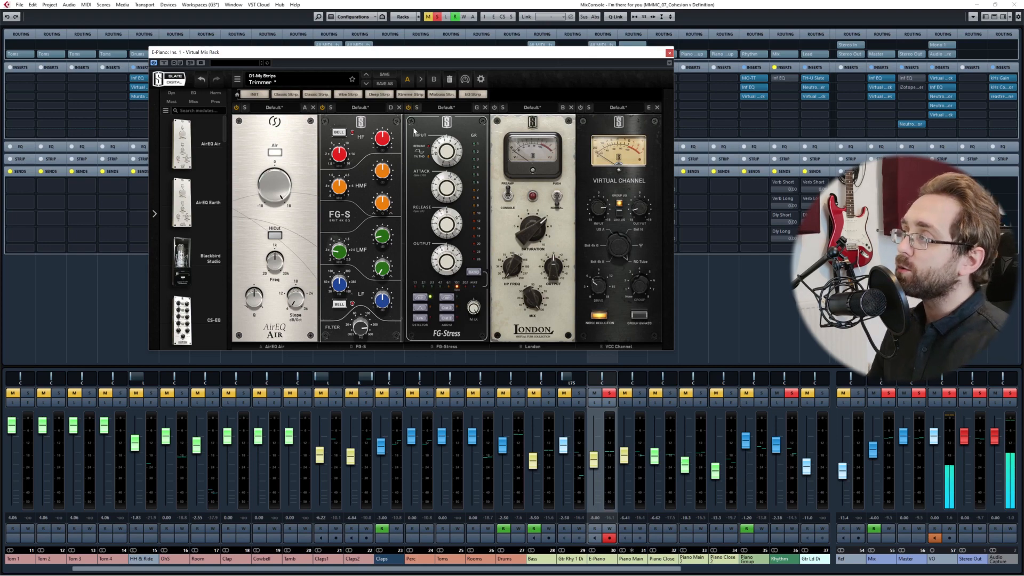
Examine the FG-Stress knobs and detector options alongside the FG-S filter setting.
left_click_drag(447, 199, 435, 276)
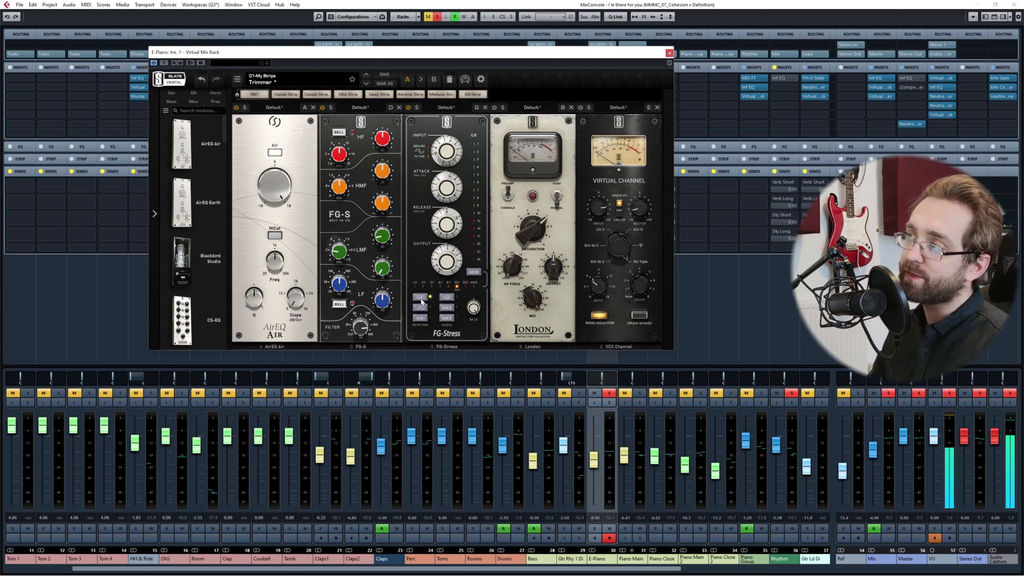
left_click_drag(356, 327, 365, 330)
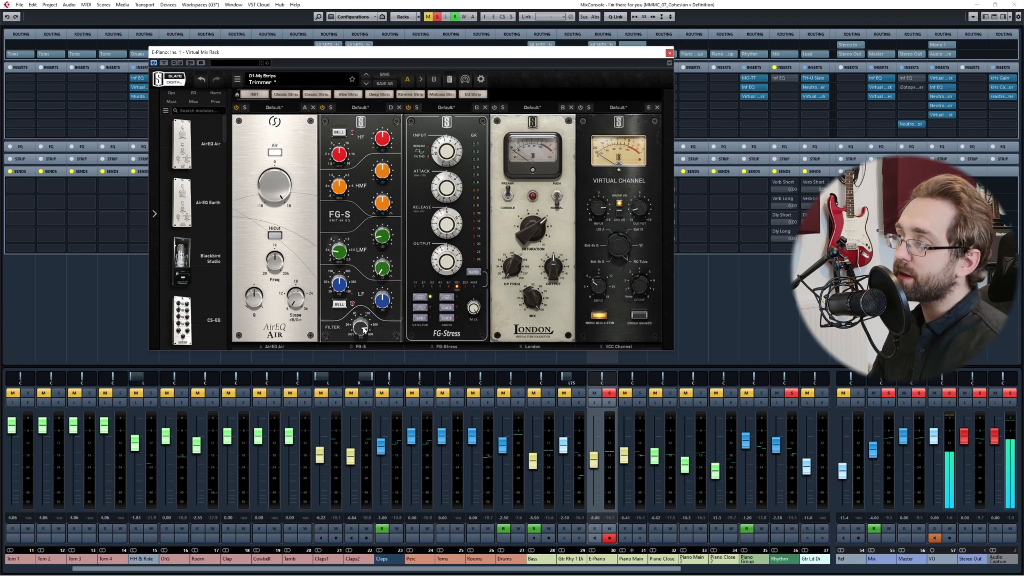
left_click(417, 299)
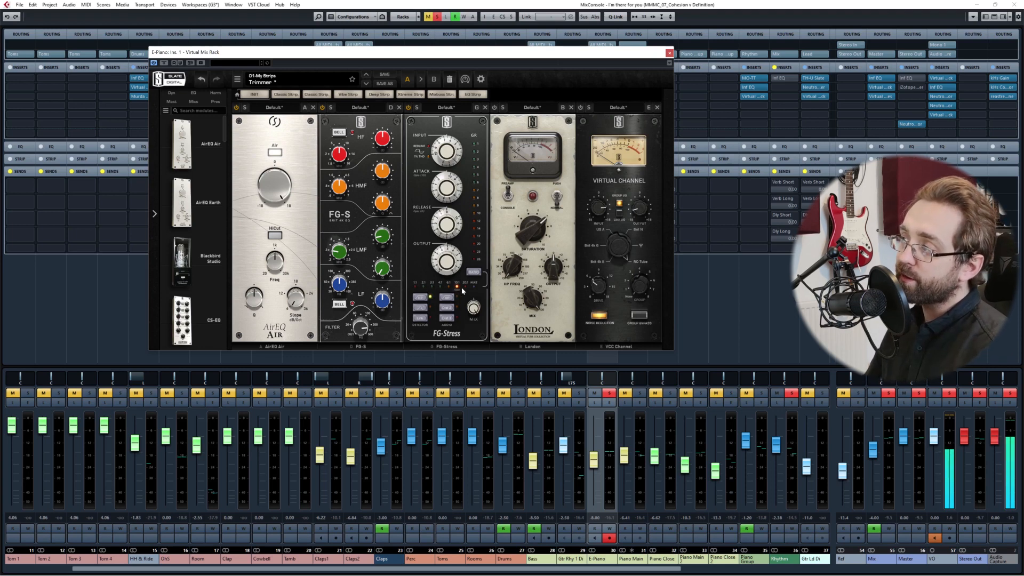
mouse_move(462, 336)
left_mouse_down()
mouse_move(472, 326)
mouse_move(462, 325)
left_mouse_up()
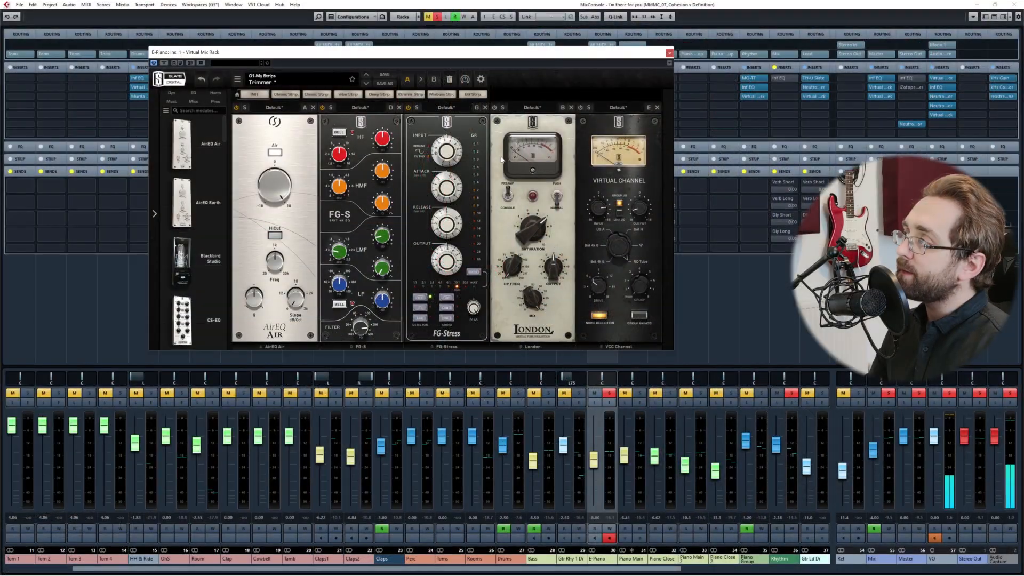
Copy setting A to B, power on the VCC Channel module in B and compare both on the electric piano, ending on B.
left_click_drag(585, 174, 588, 172)
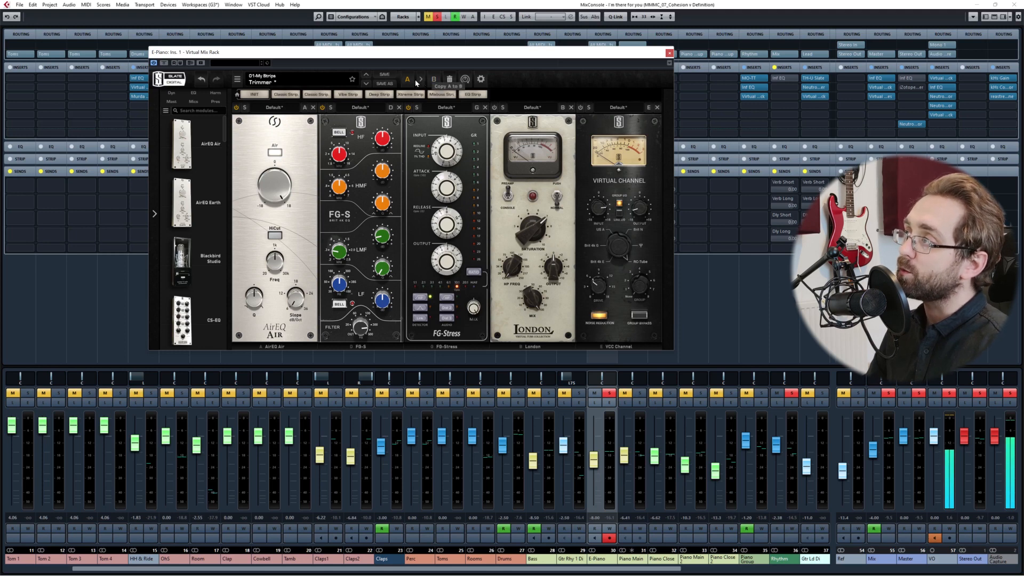
left_click(433, 80)
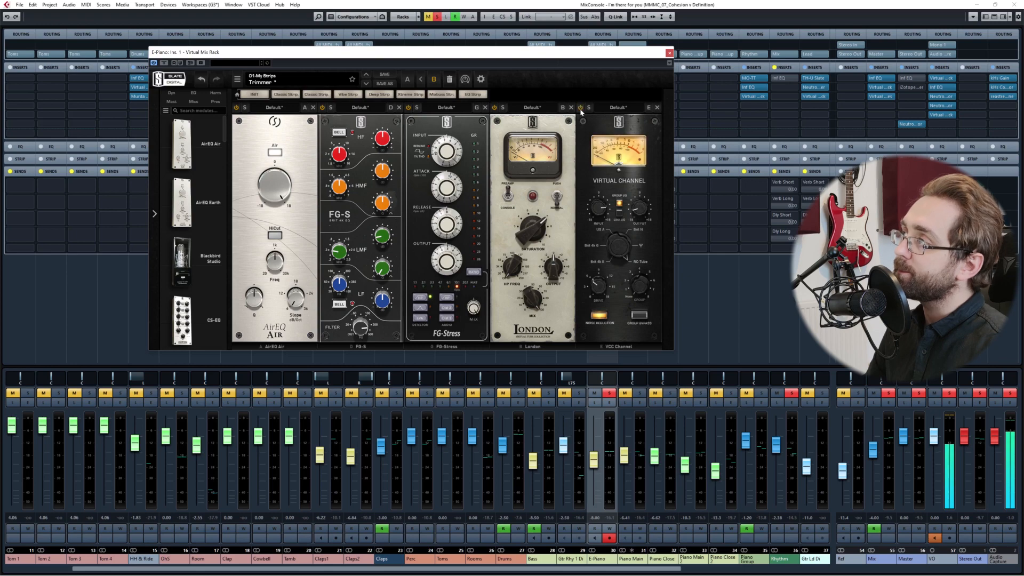
left_click(408, 79)
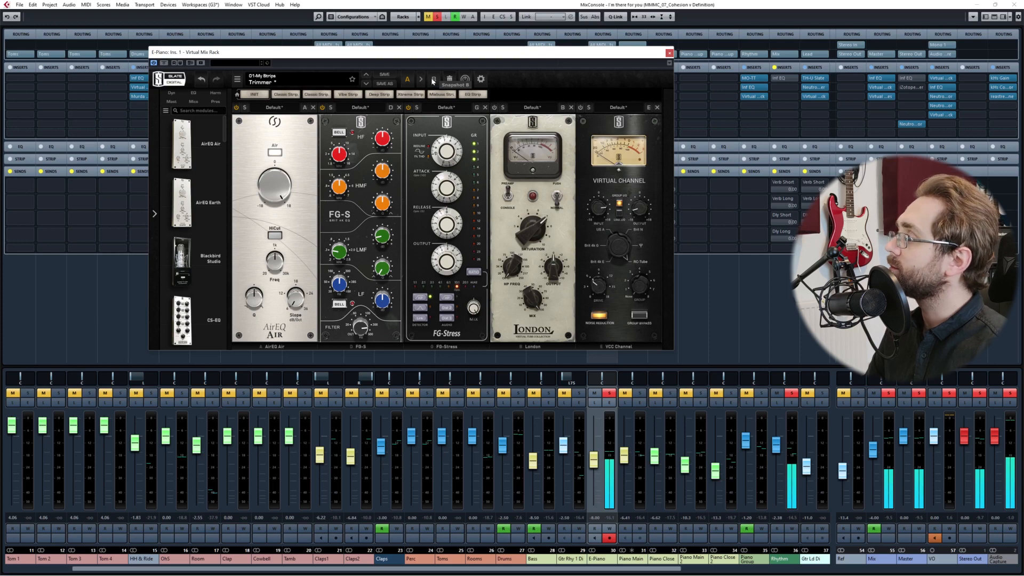
left_click(433, 81)
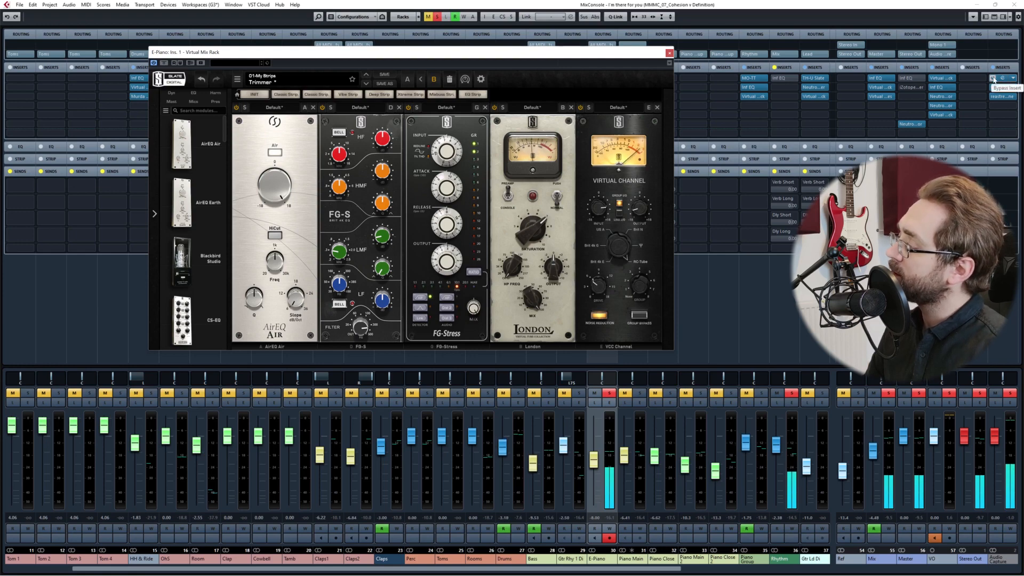
Bypass the kHs Gain insert on the Audio Capture channel and close the E-Piano rack window.
left_click(994, 79)
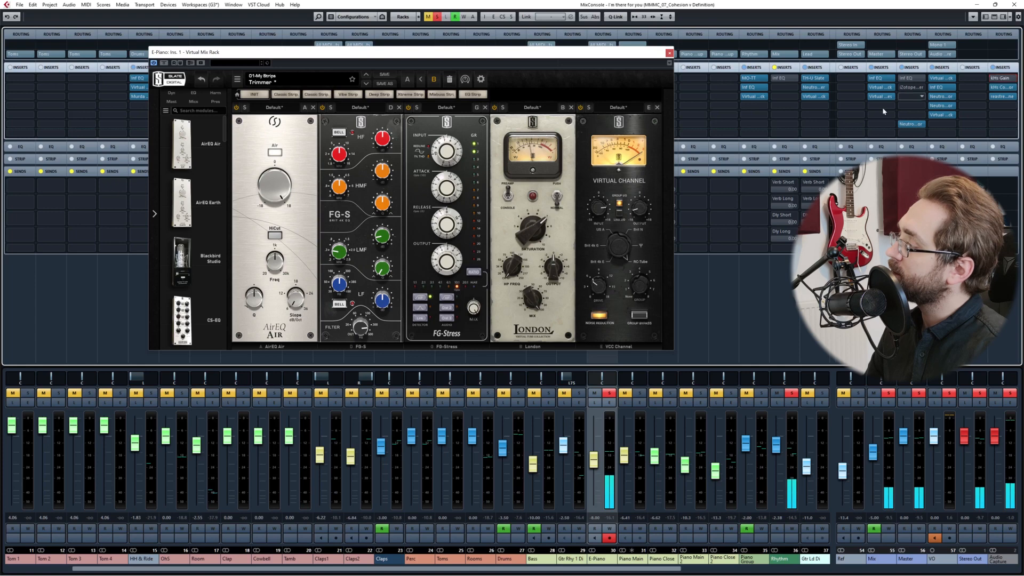
left_click_drag(624, 53, 589, 60)
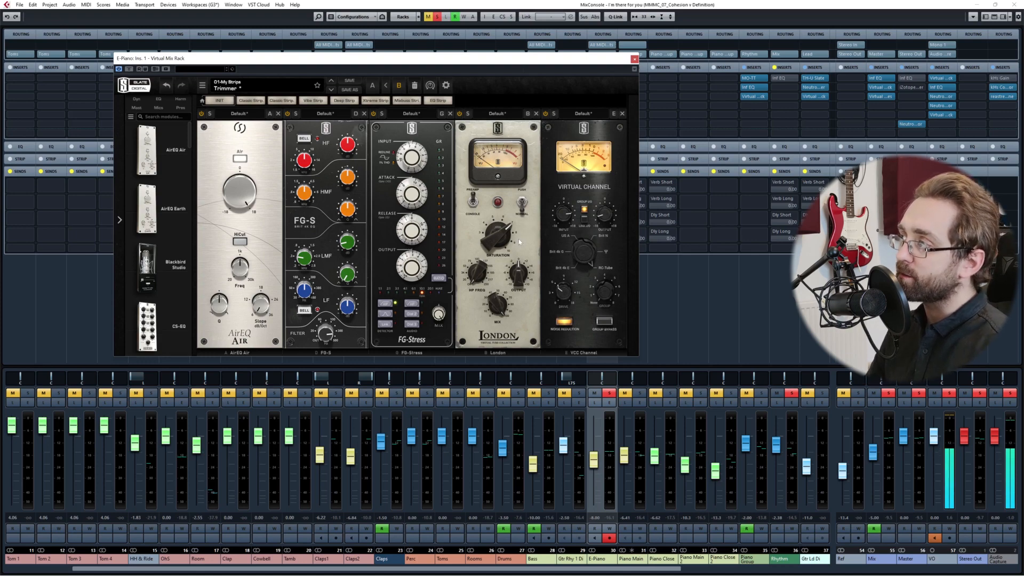
mouse_move(503, 235)
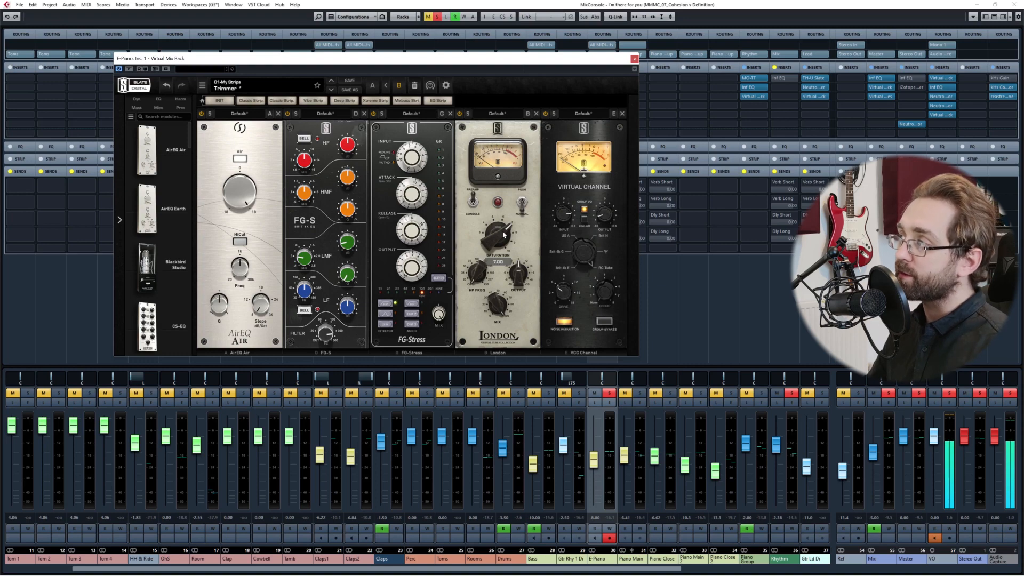
left_click(634, 59)
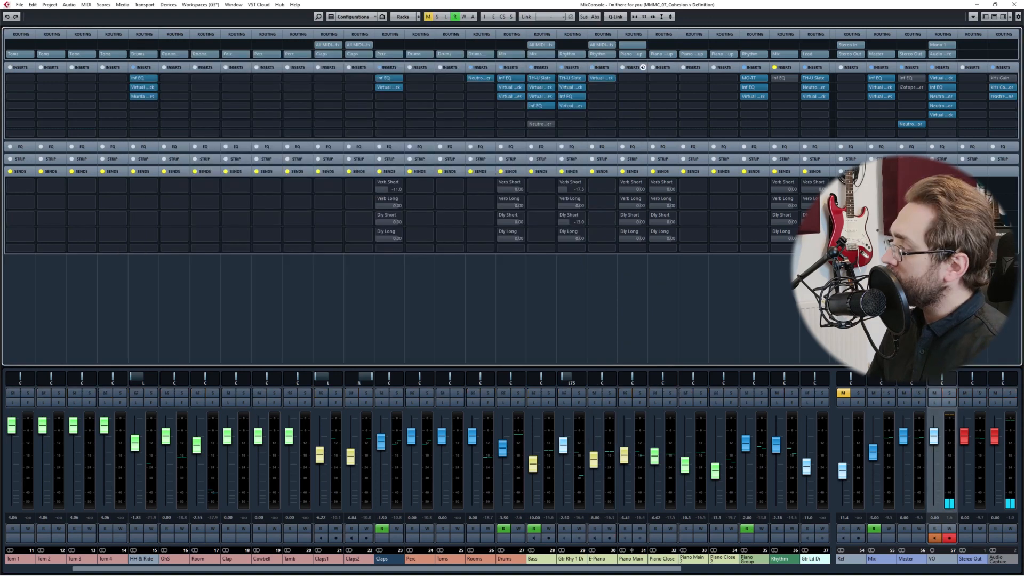
Play the full mix while comparing it with the E-Piano's Virtual Mix Rack insert bypassed and active, ending active, and stop playback.
left_click(597, 318)
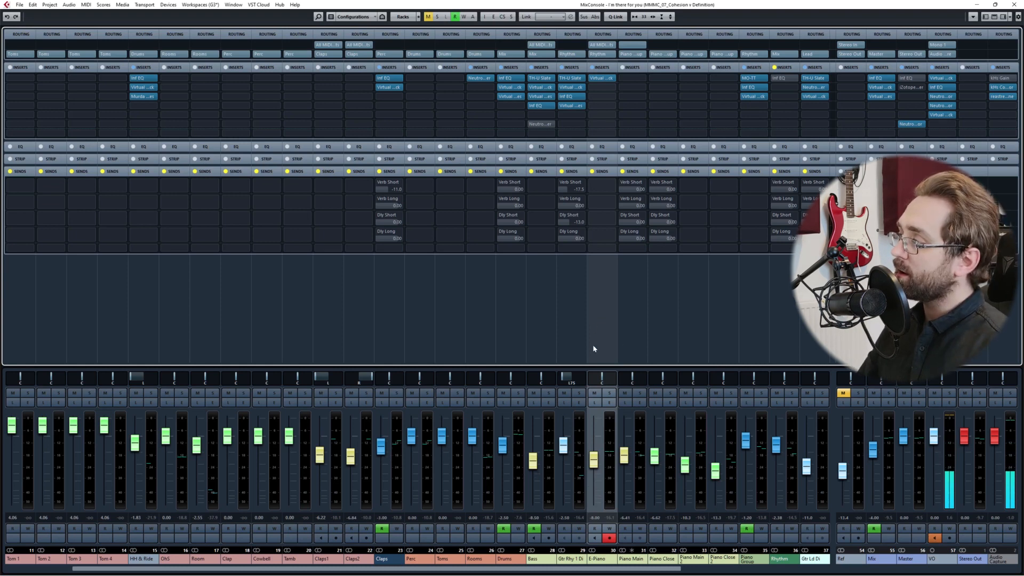
left_click(592, 67)
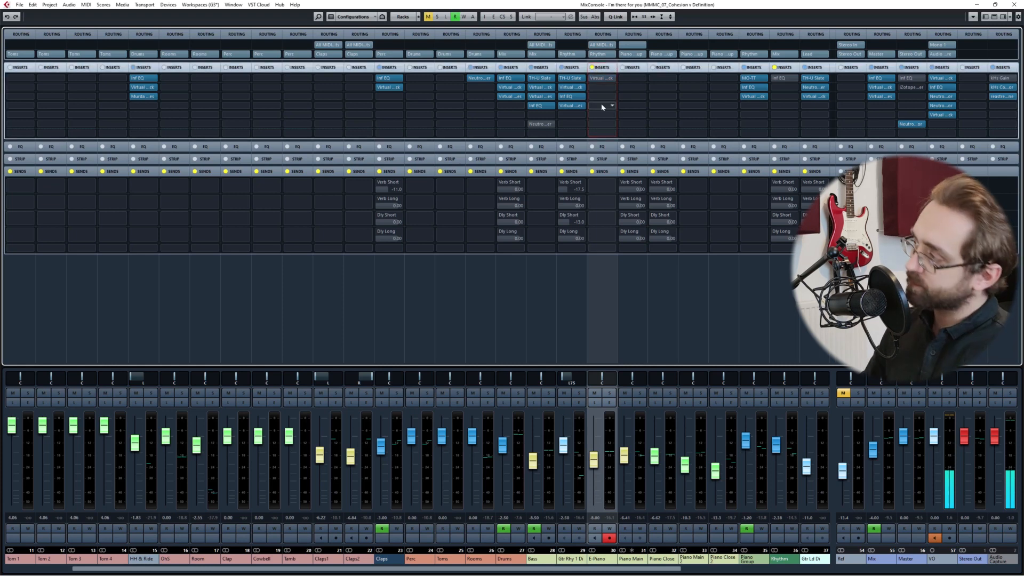
key("space")
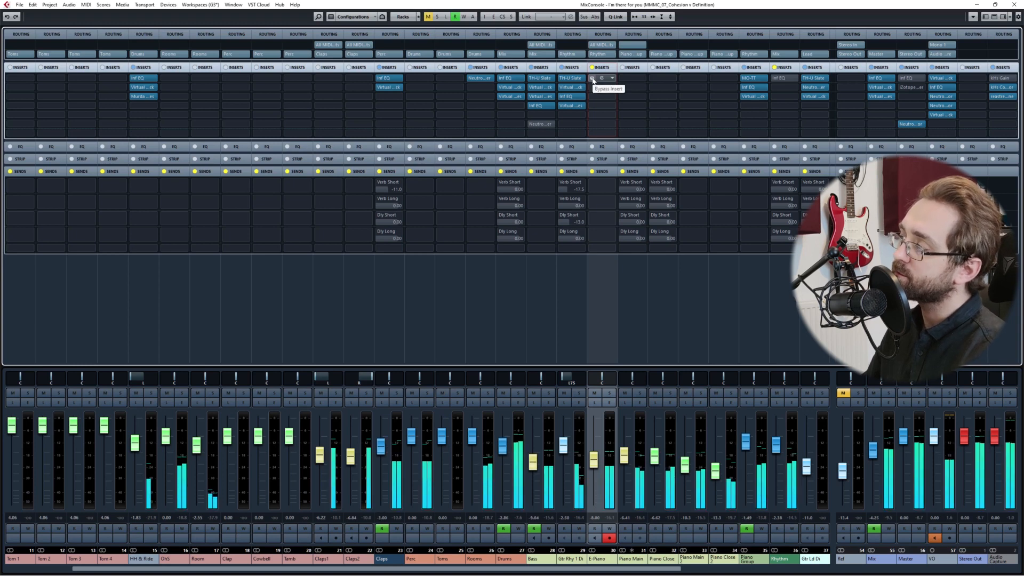
left_click(592, 78)
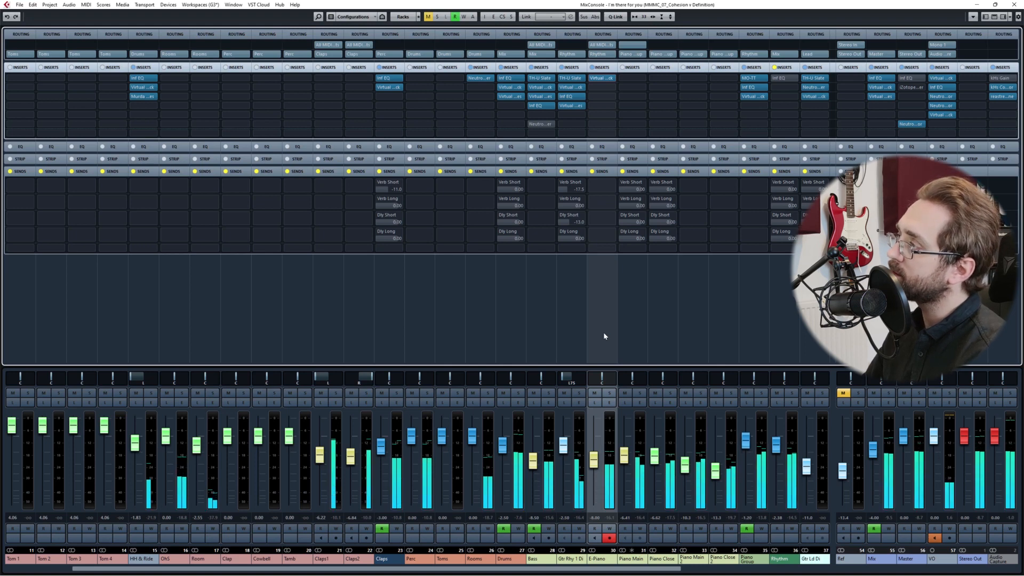
mouse_move(591, 80)
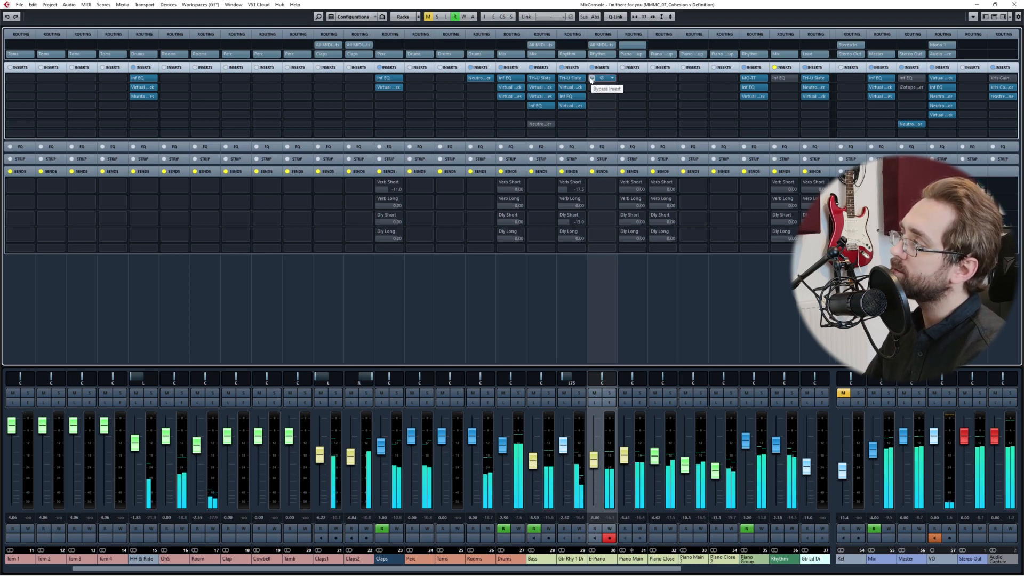
left_click(591, 78)
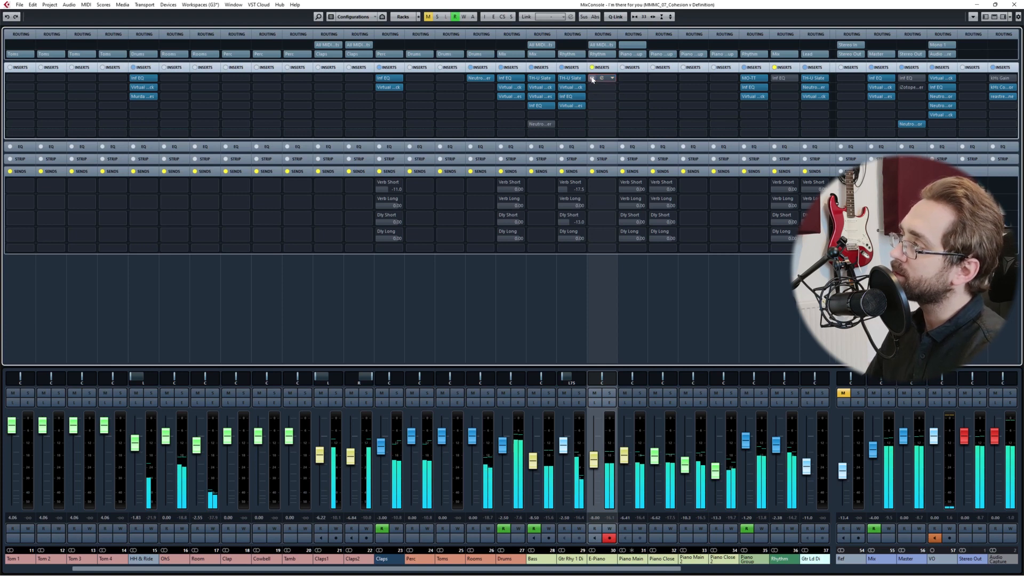
left_click(591, 79)
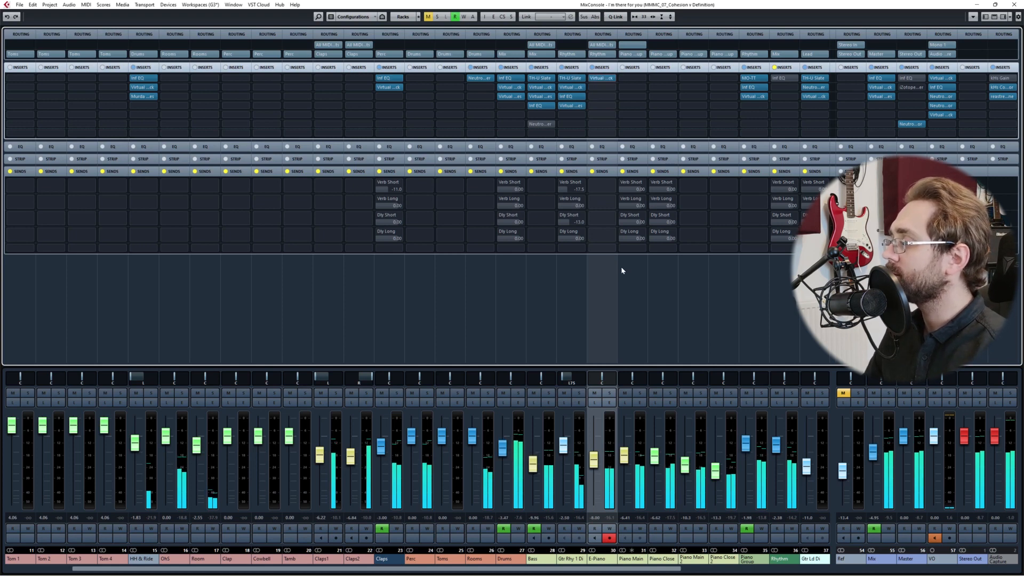
key("space")
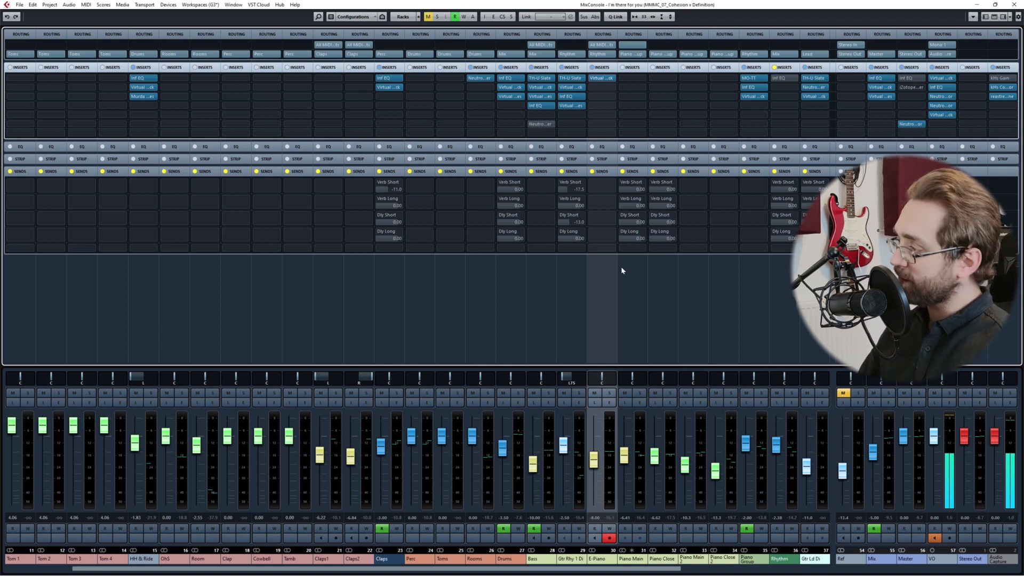
Audition the processed E-Piano channel in solo and take it out of solo again.
key("s")
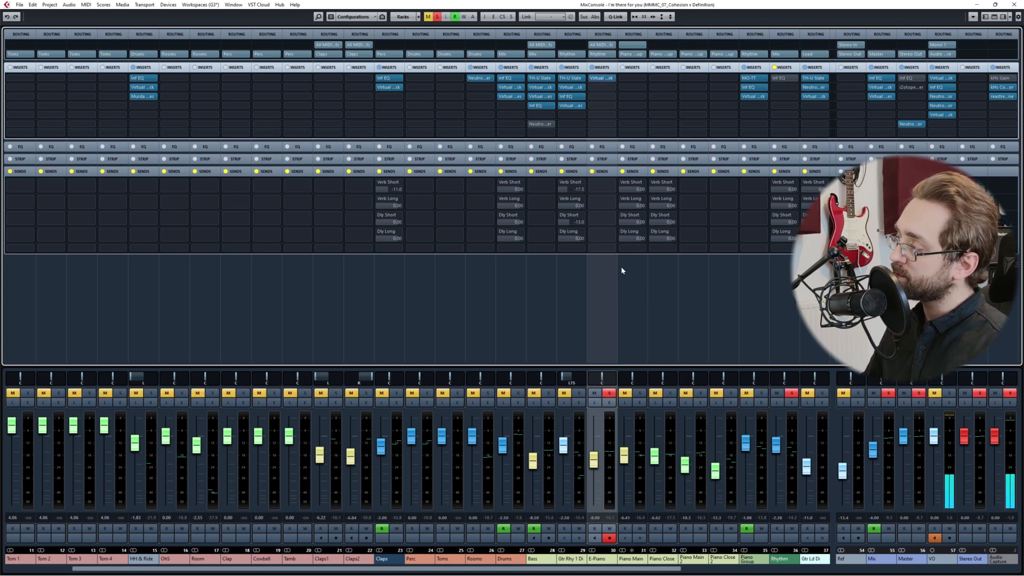
key("space")
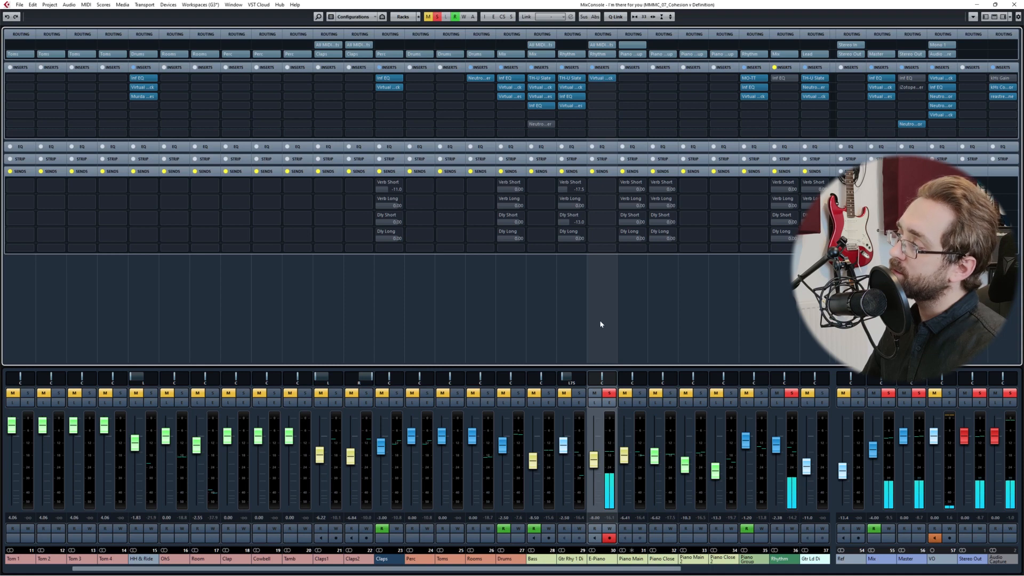
key("s")
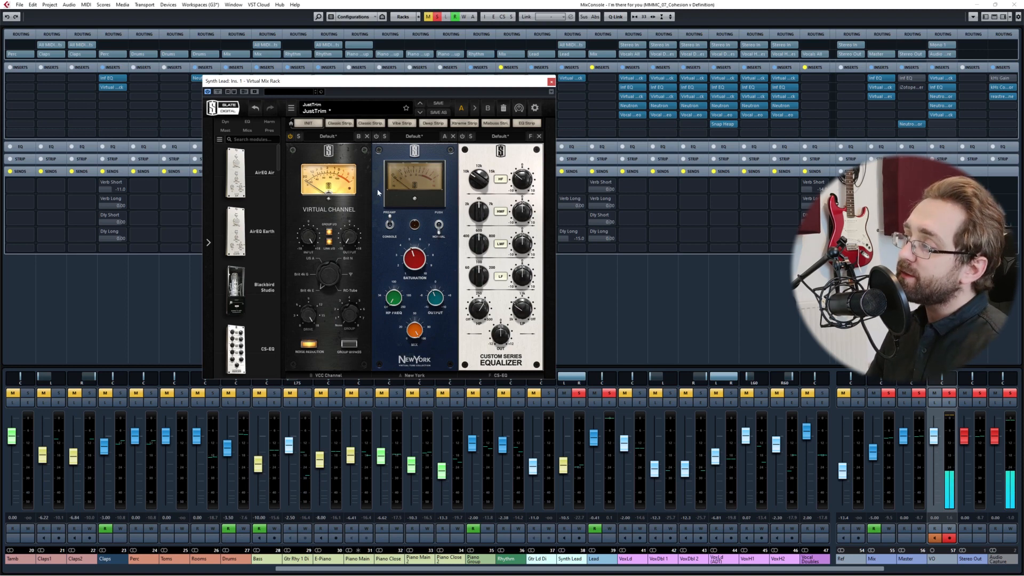
Power on the New York saturation module in the Synth Lead channel's Virtual Mix Rack.
left_click(376, 137)
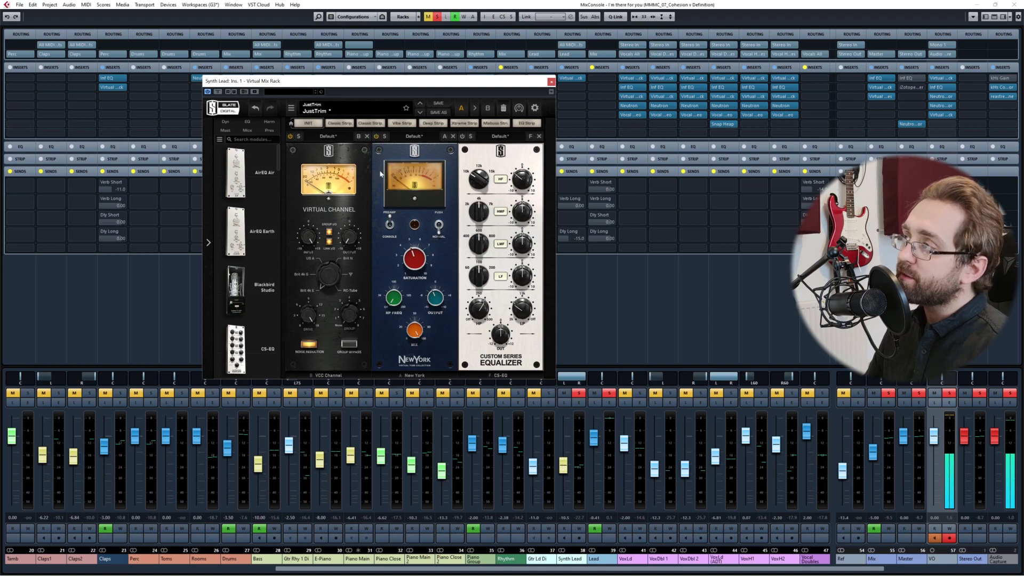
left_click(376, 137)
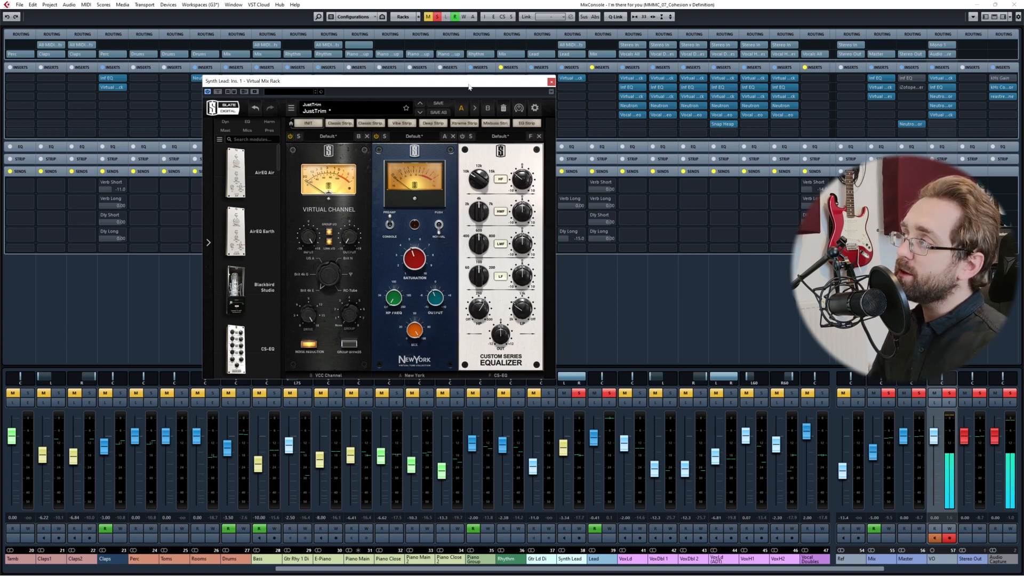
Examine the high-frequency band's gain and frequency settings on the Synth Lead rack's CS-EQ.
left_click_drag(469, 86, 405, 63)
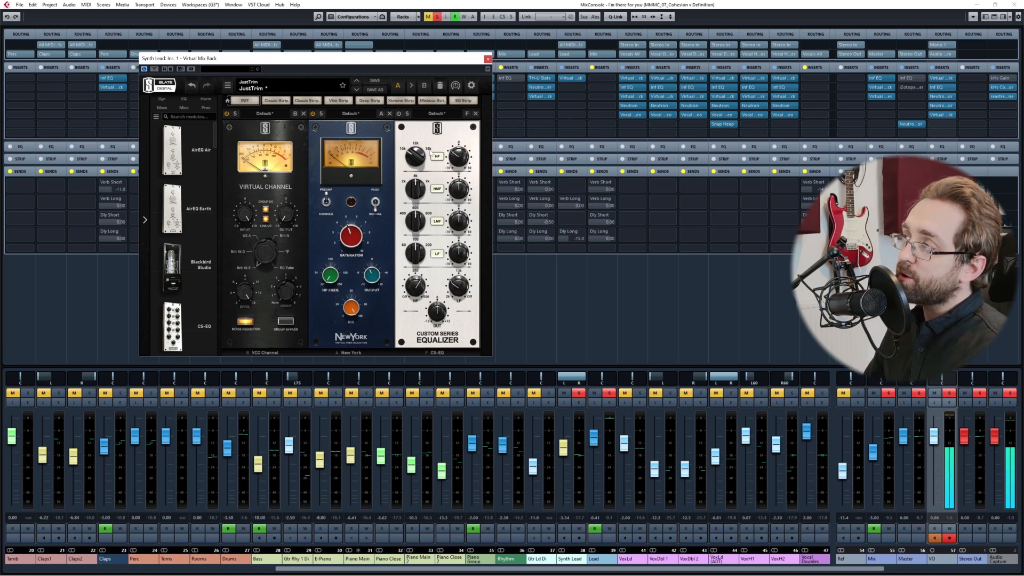
mouse_move(451, 156)
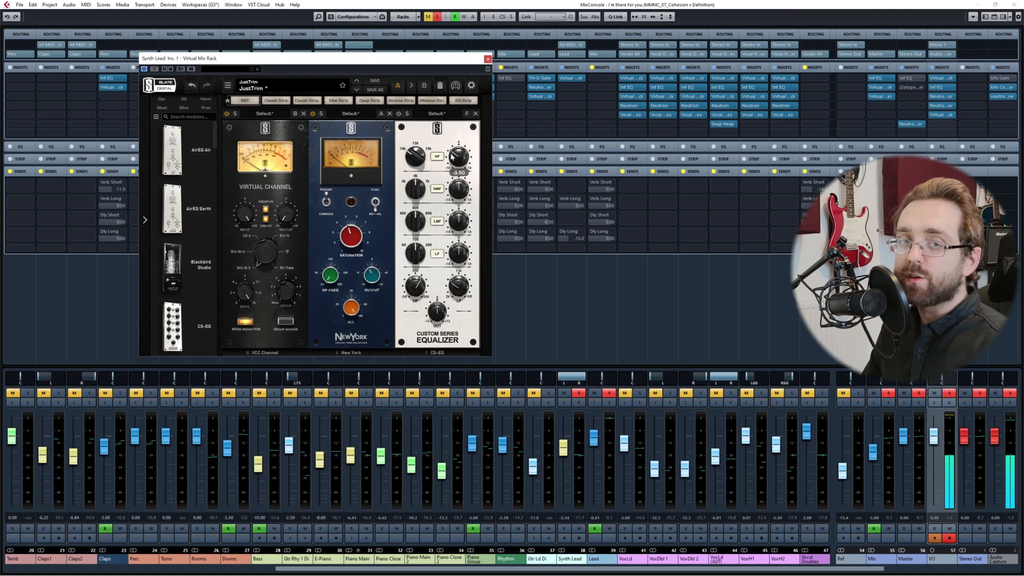
mouse_move(415, 166)
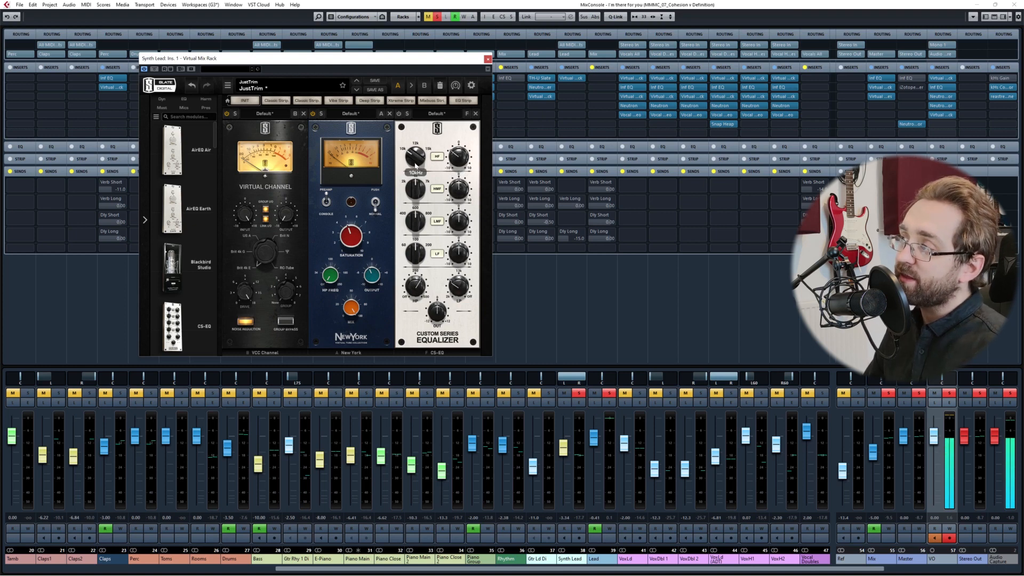